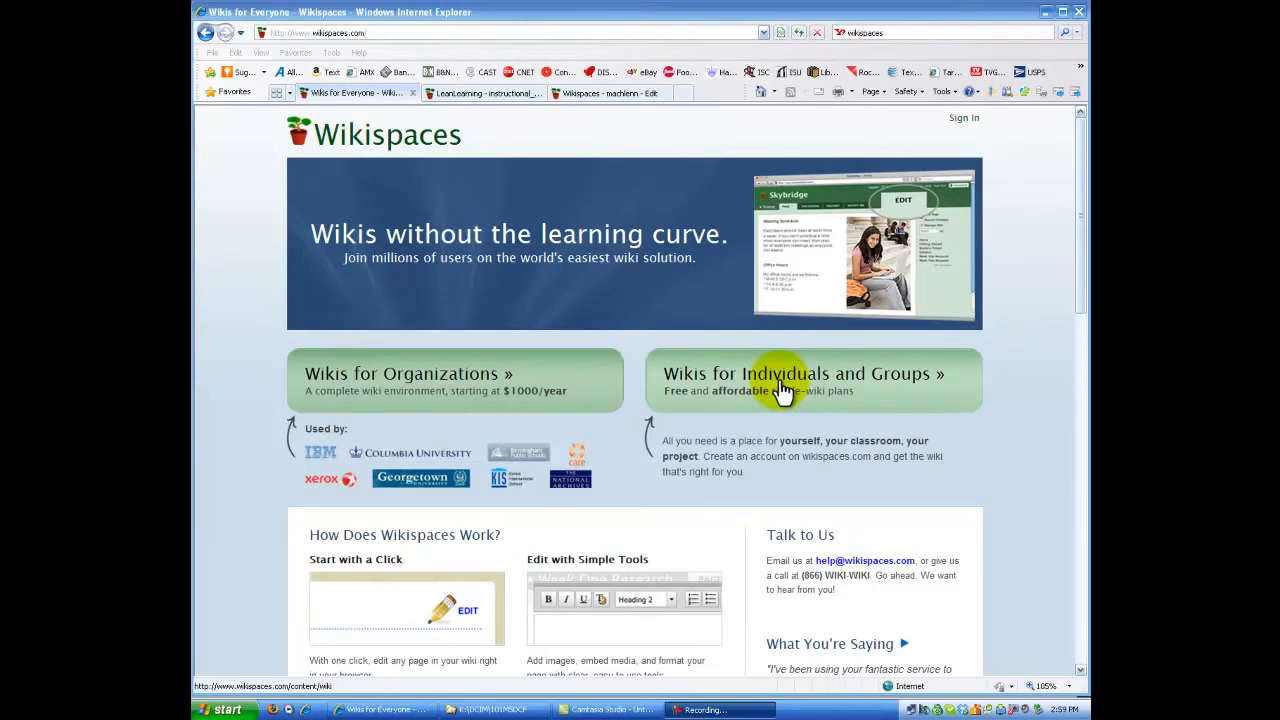
Step: Go to the free 'Wikis for Individuals and Groups' sign-up page
left_click(783, 392)
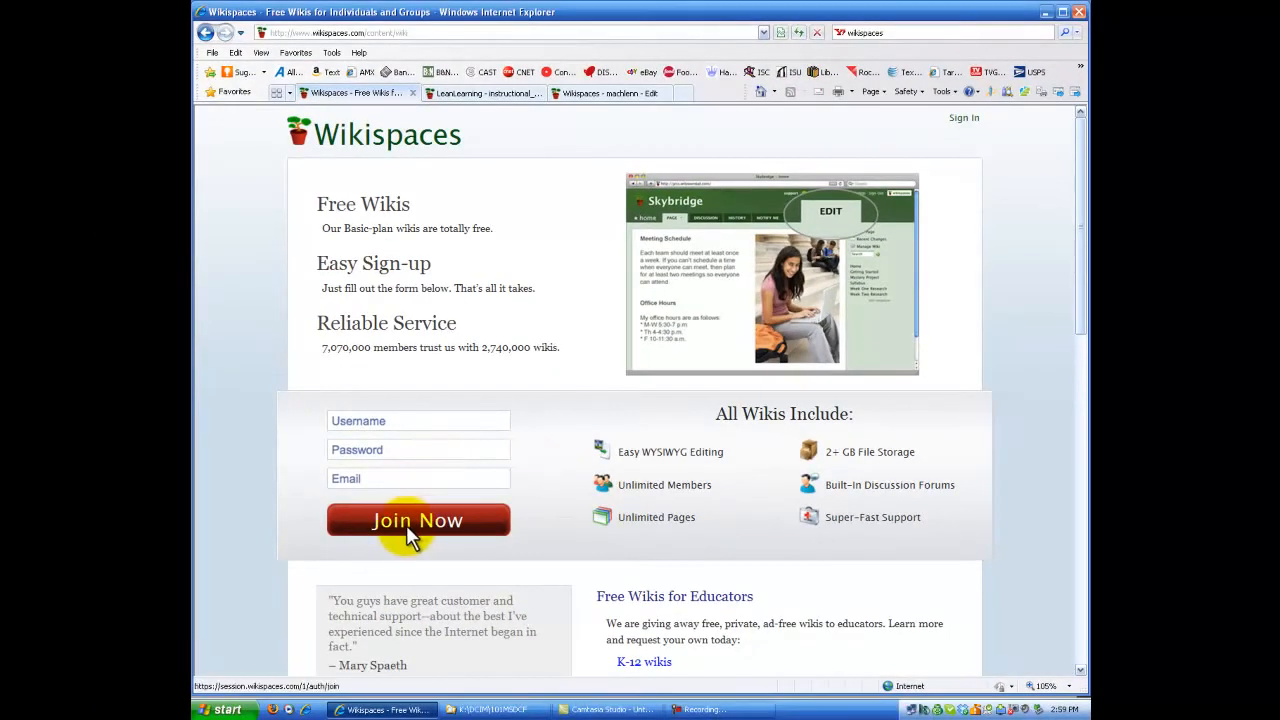
Step: Log in with the account username and password
left_click(383, 421)
type("machlenn")
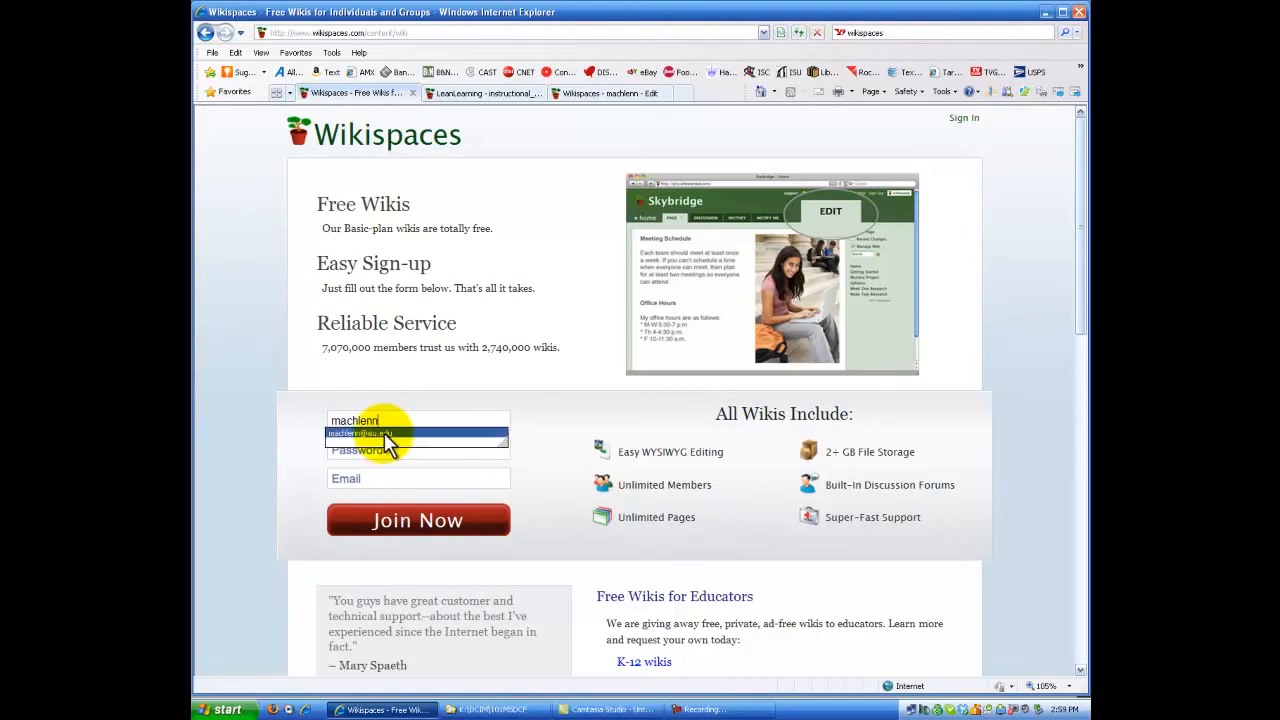
left_click(386, 437)
left_click(377, 449)
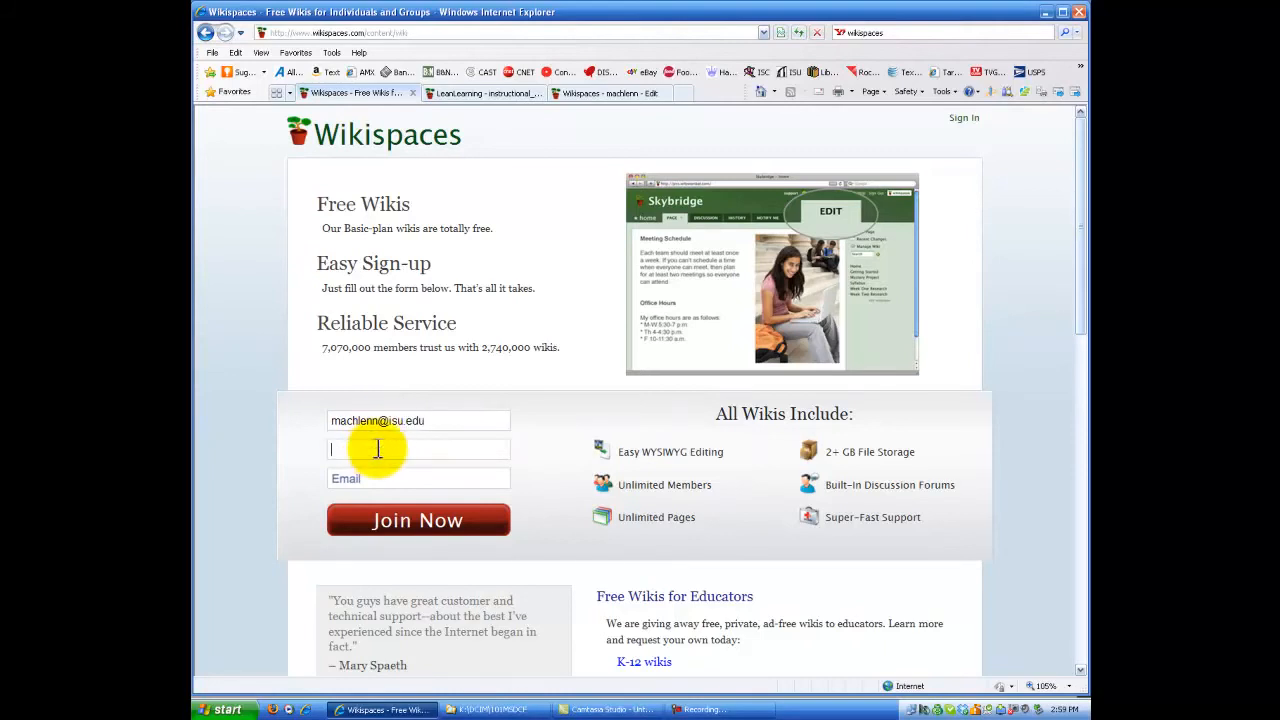
type("•••••••")
left_click(403, 518)
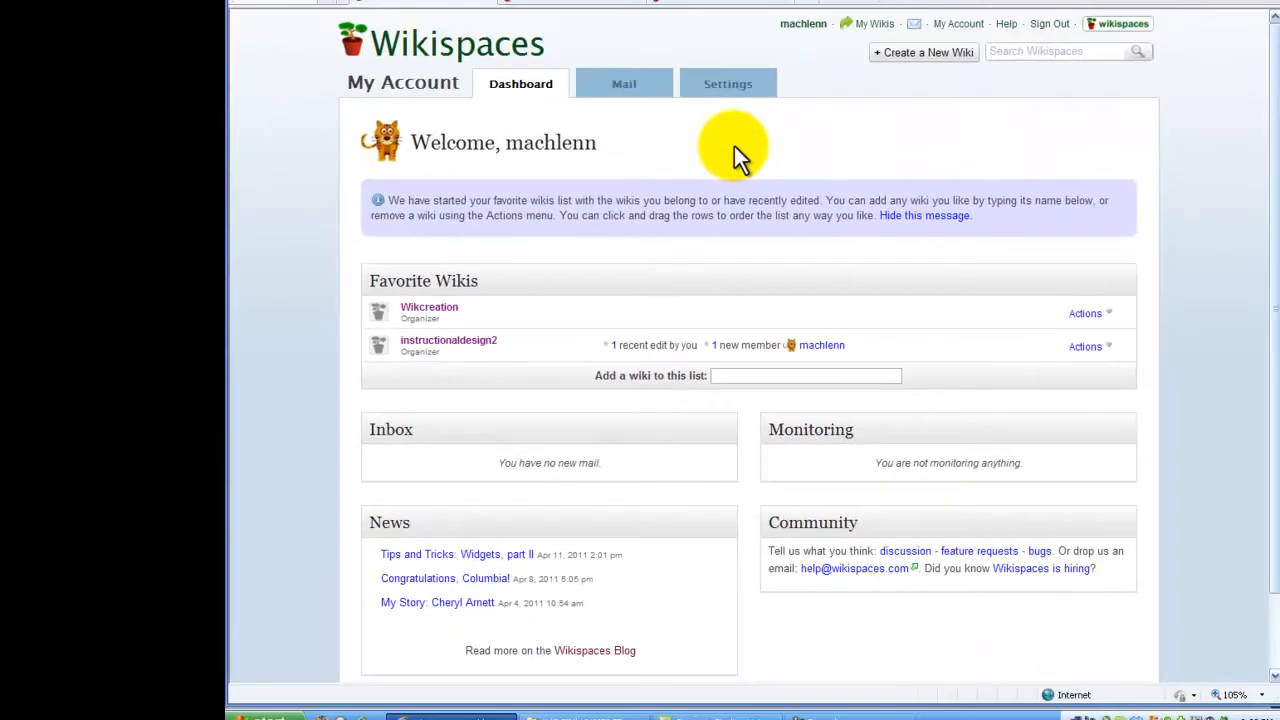
Step: Look over the empty mail inbox and account settings, then begin creating a new wiki
left_click(625, 88)
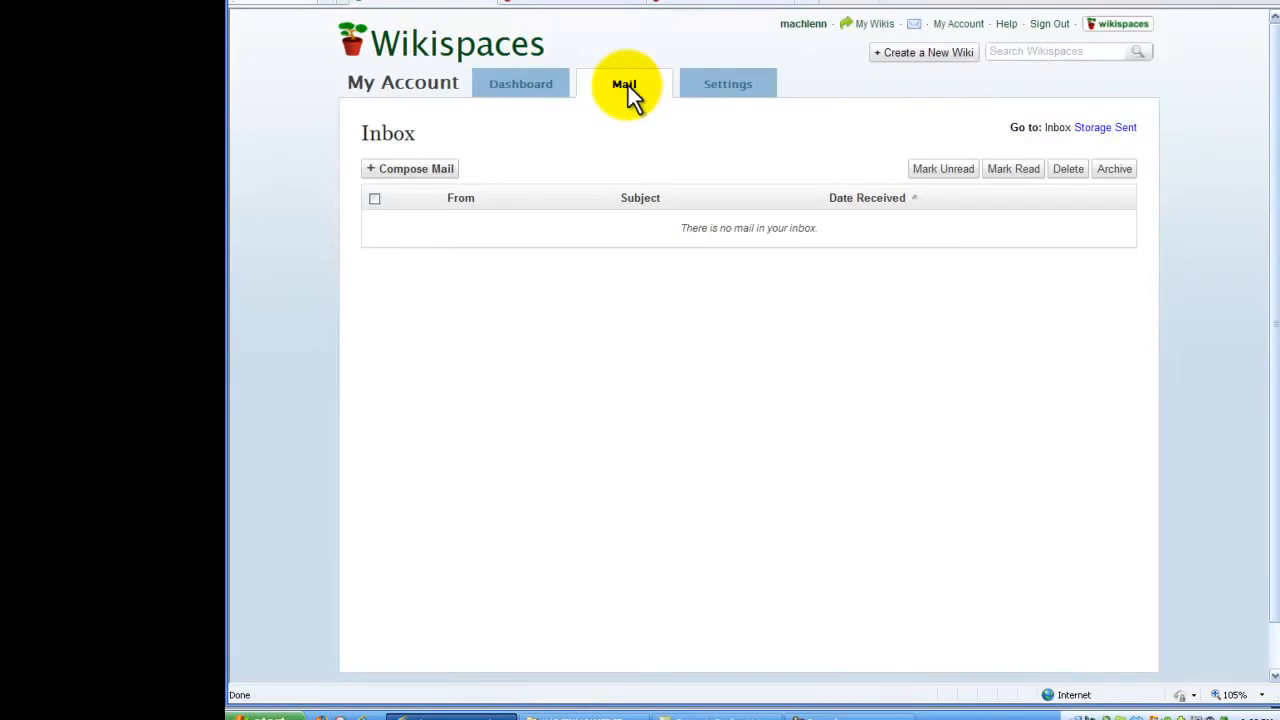
left_click(728, 88)
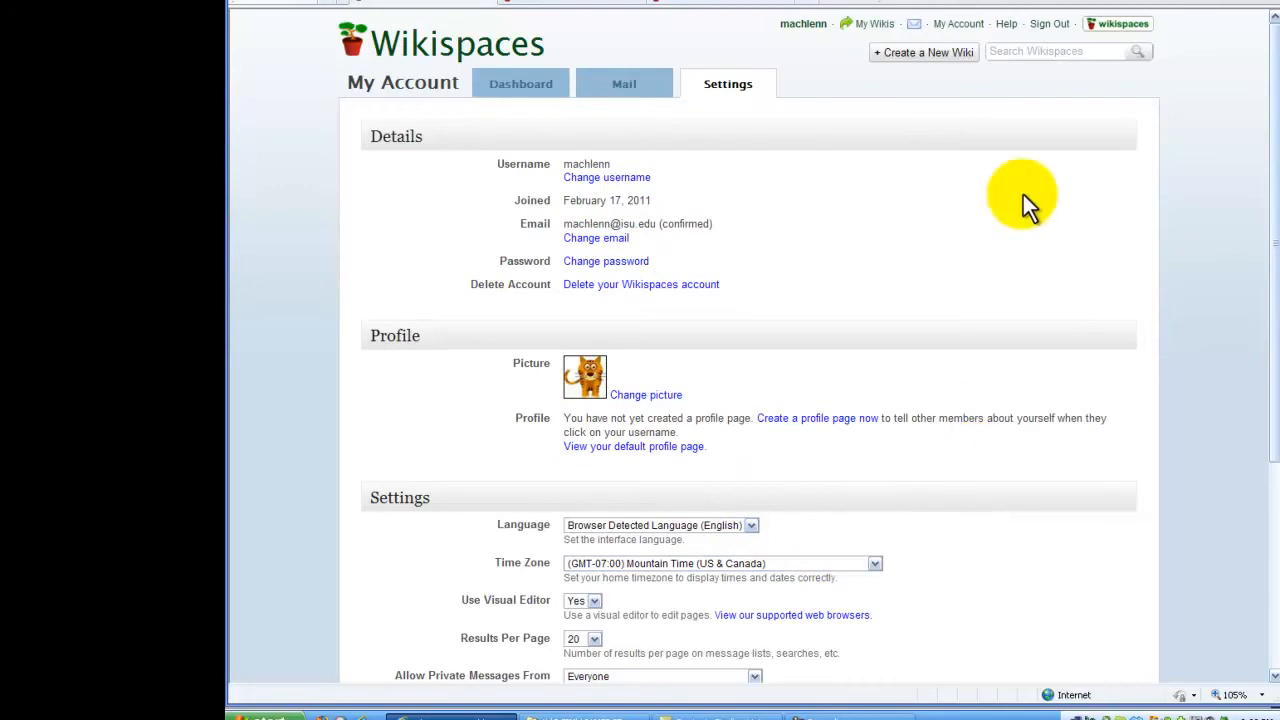
left_click(926, 60)
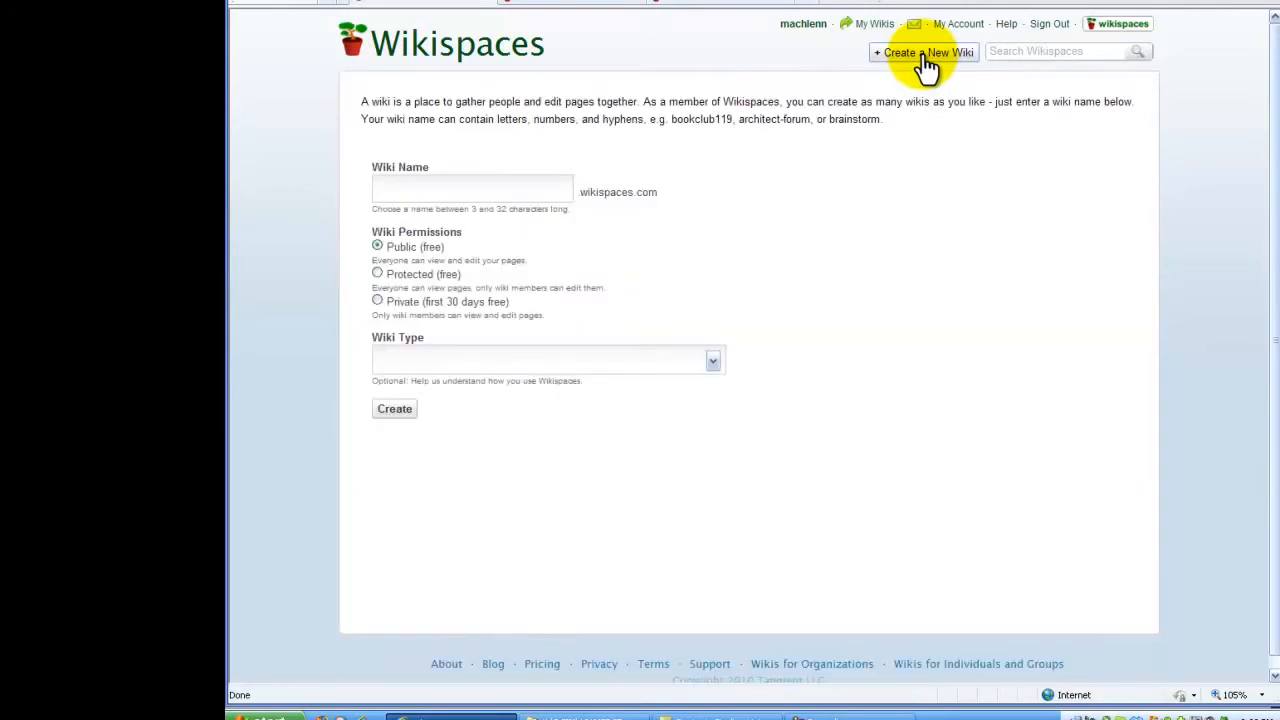
Step: Create a Protected, Higher Education wiki named 'instructonaldesign'
left_click(426, 189)
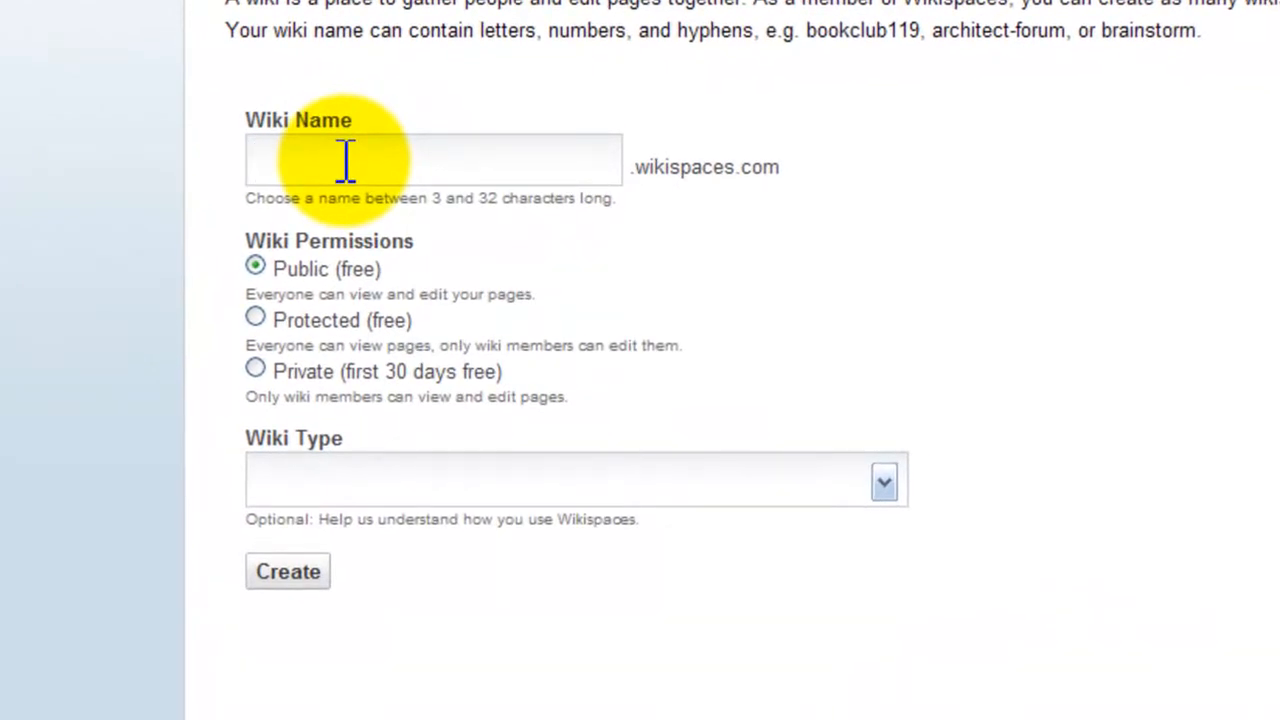
type("instructonal")
key("BackSpace")
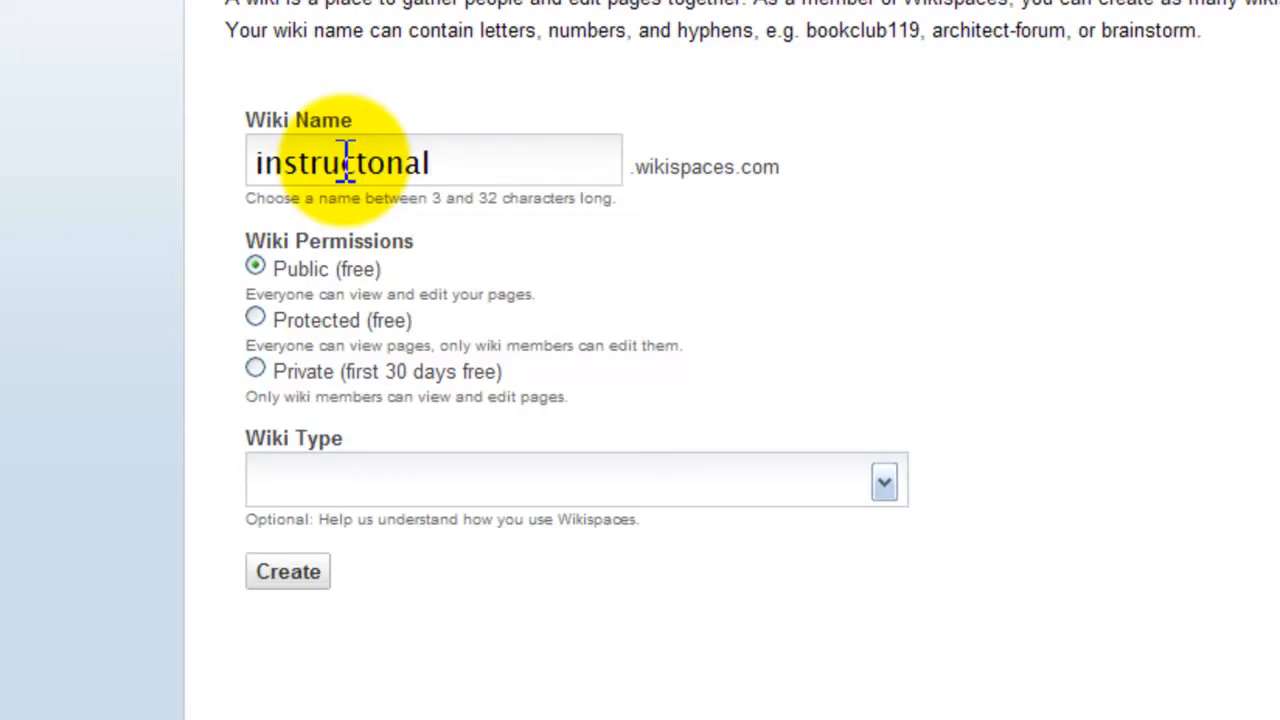
type("design")
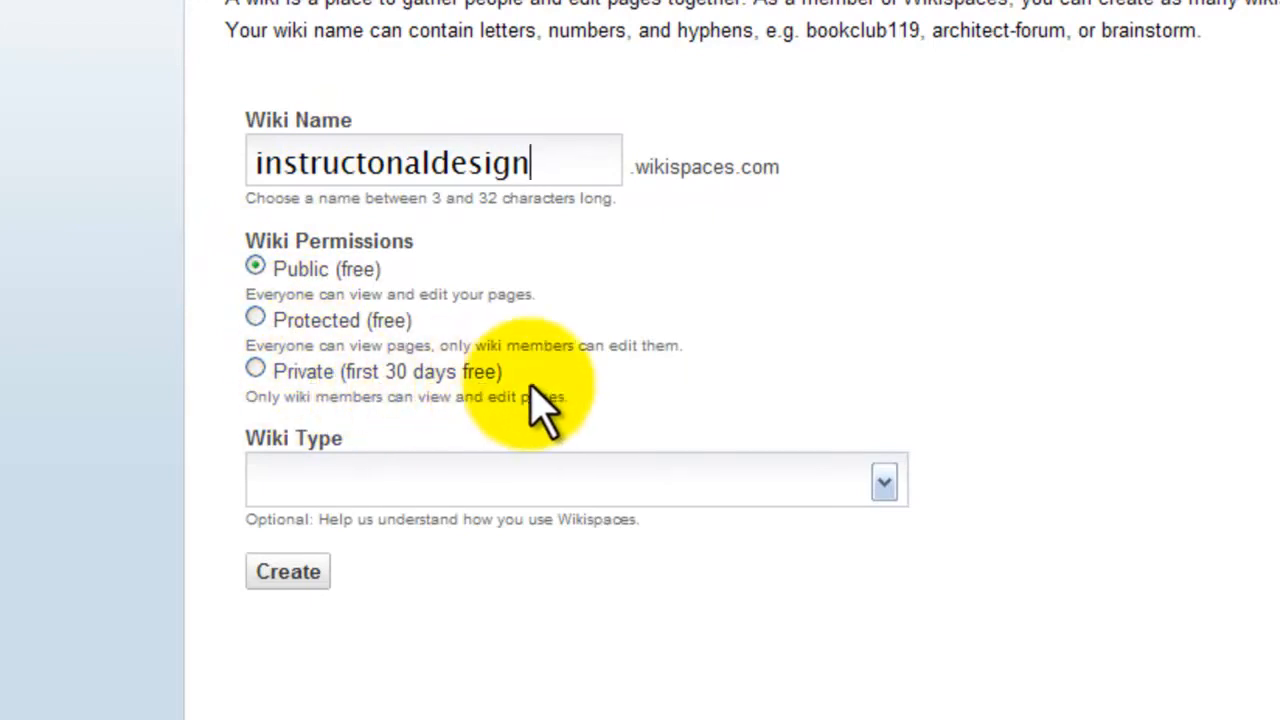
left_click(253, 318)
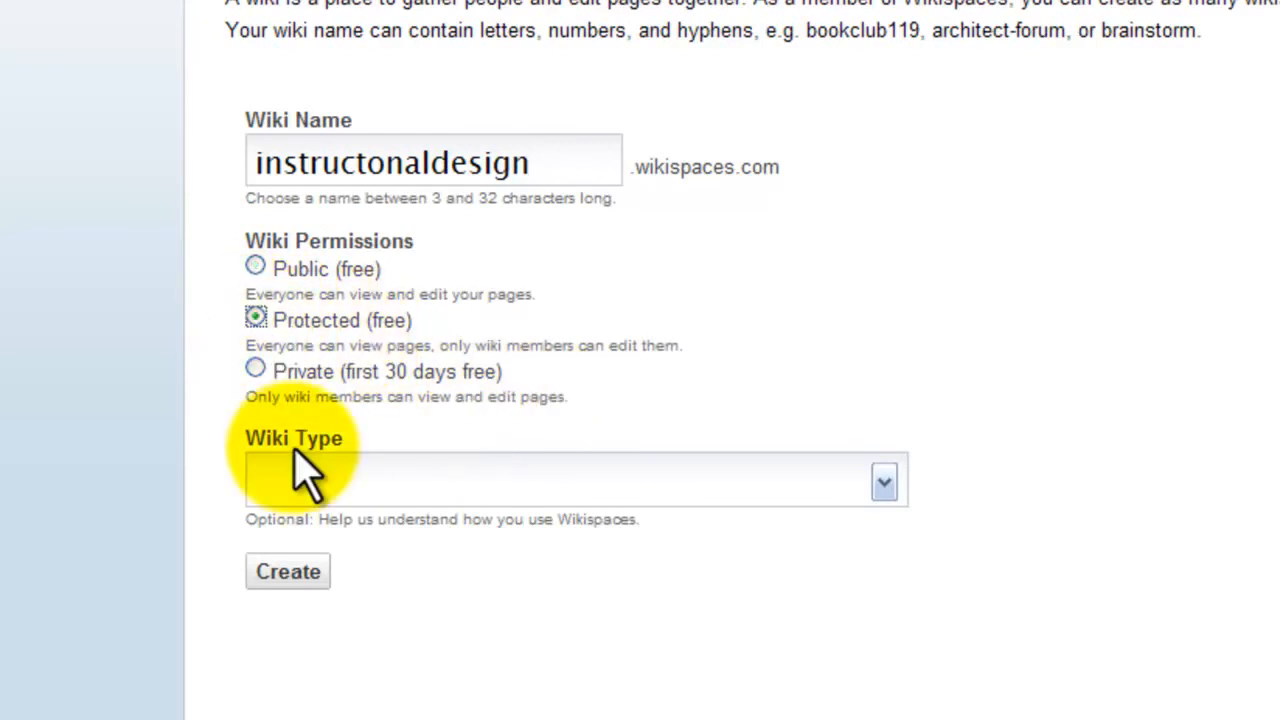
left_click(884, 488)
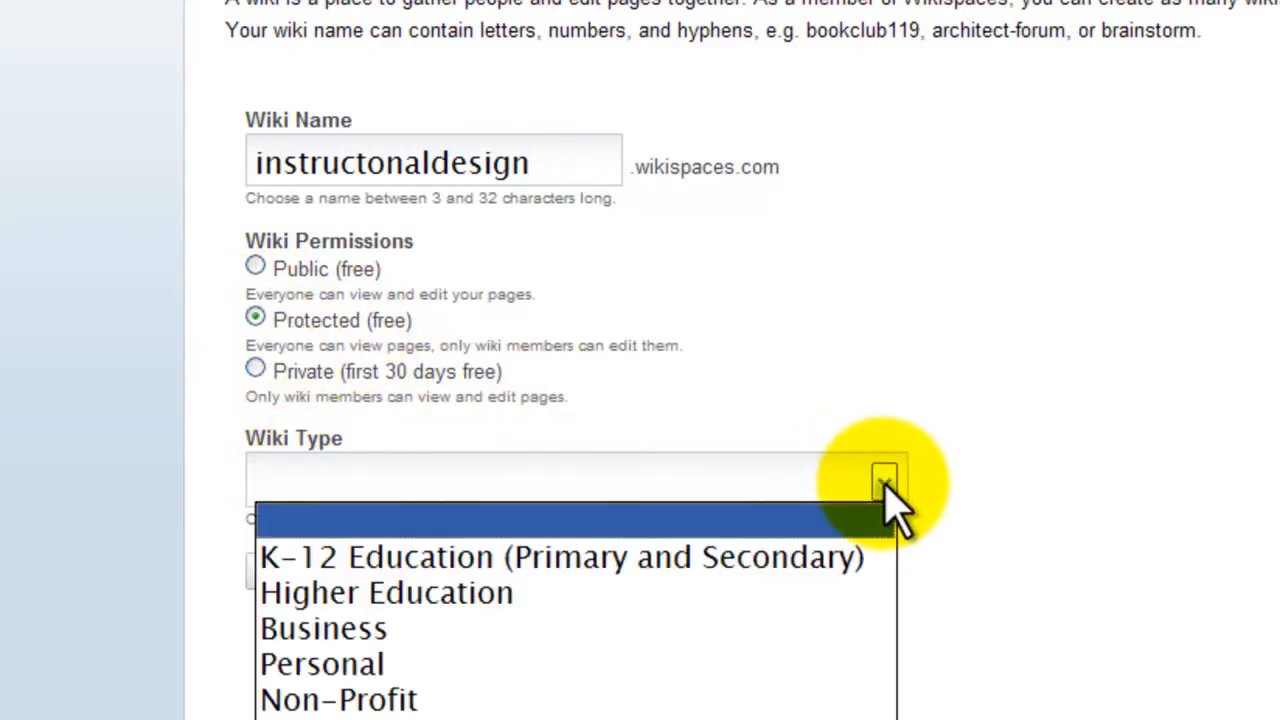
left_click(630, 593)
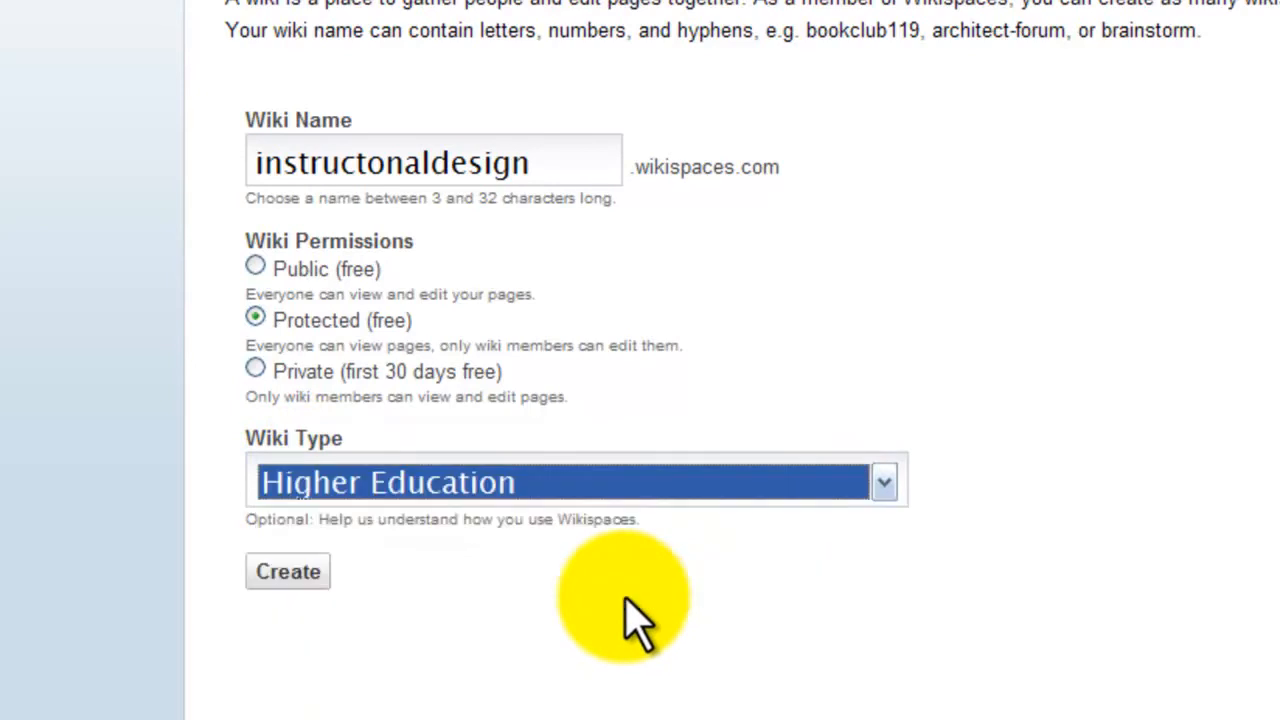
left_click(288, 574)
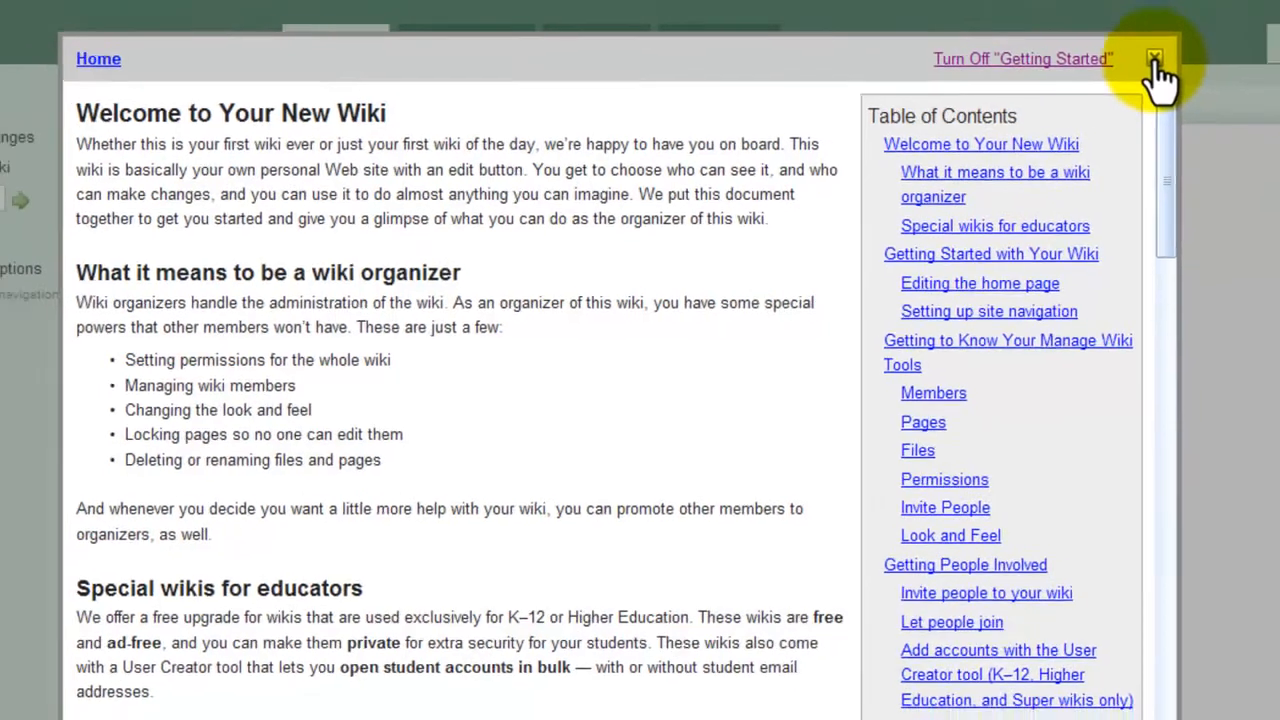
Step: Dismiss the Getting Started guide to show the wiki's home page
left_click(1180, 46)
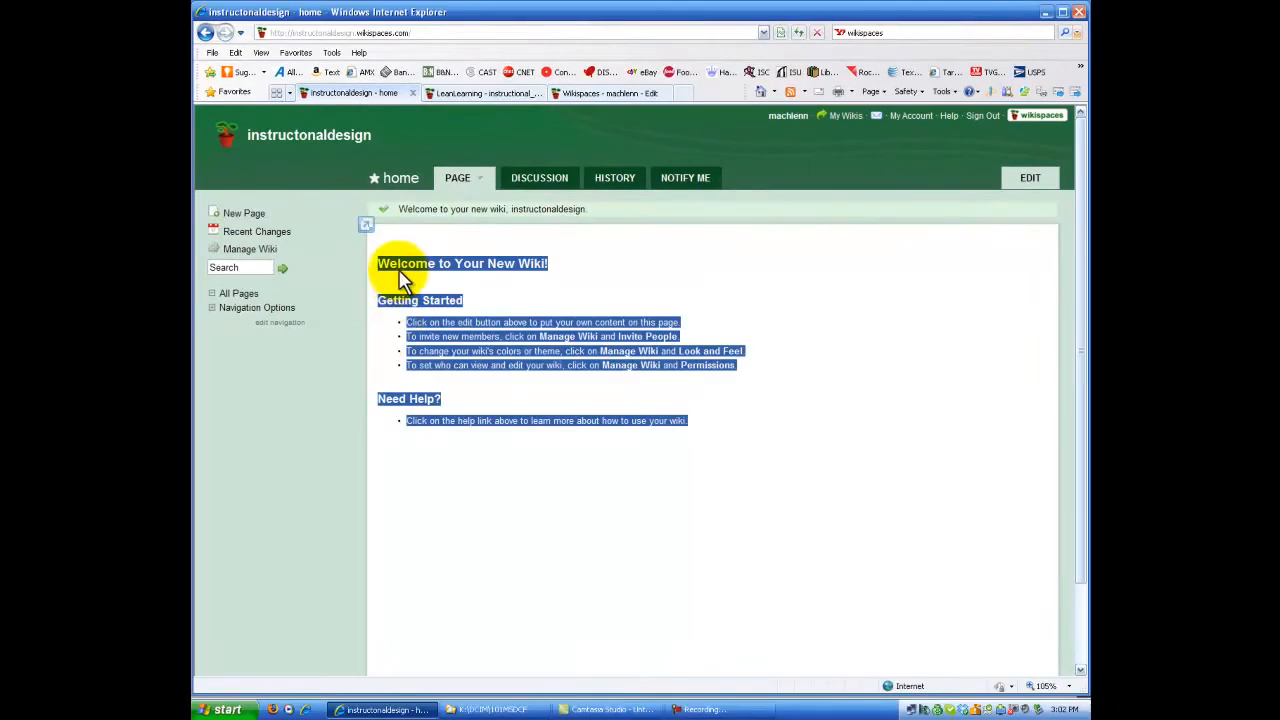
left_click(396, 255)
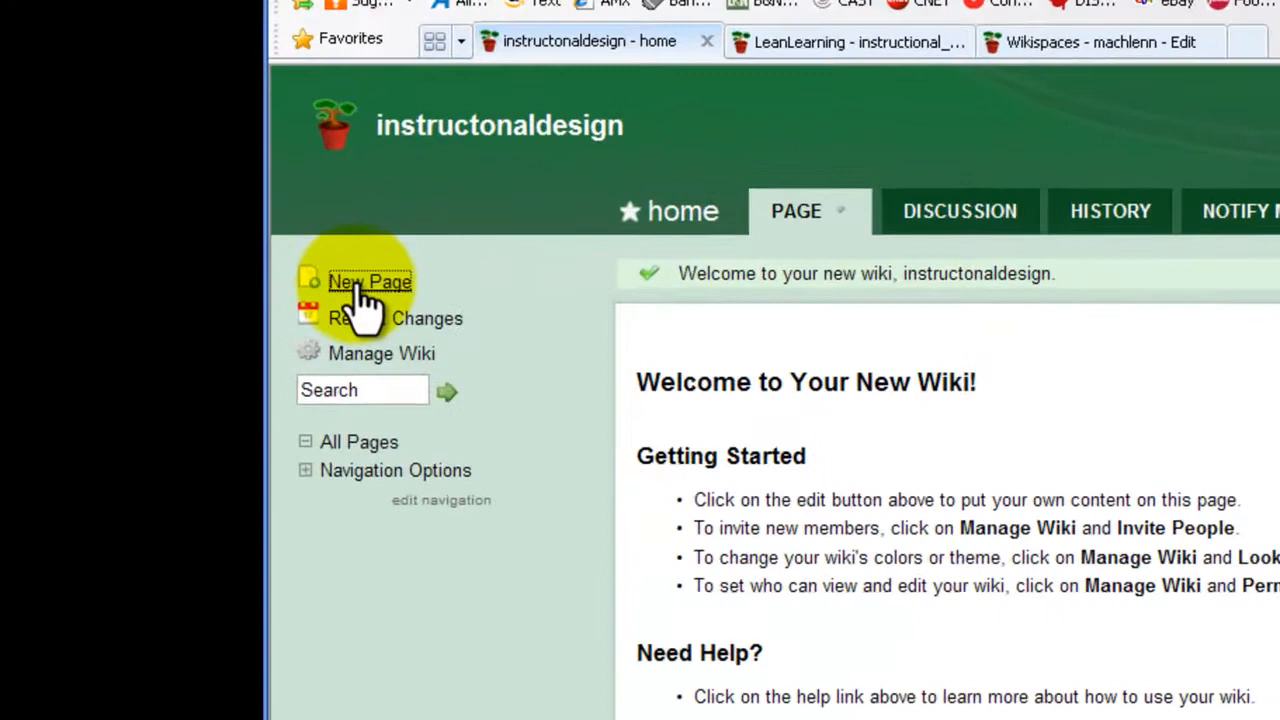
Step: Create a new page named 'Page 1' with the tag bloom's
left_click(362, 286)
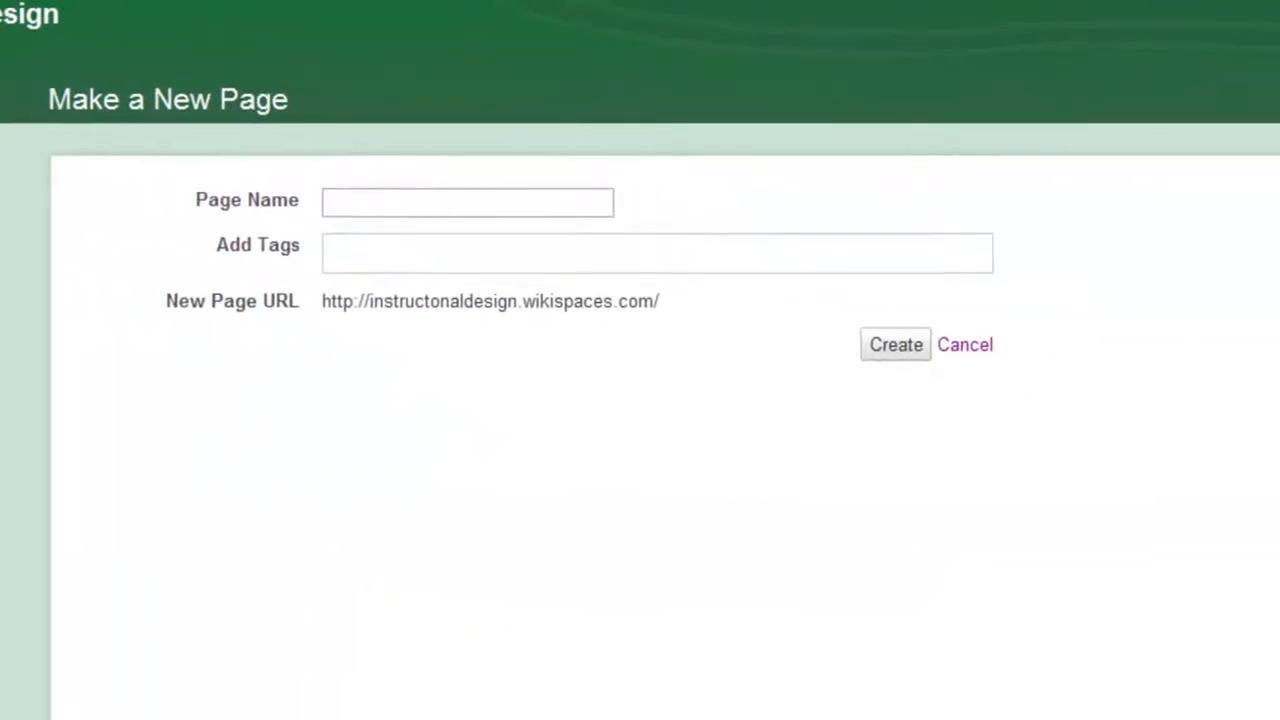
type("Page 1")
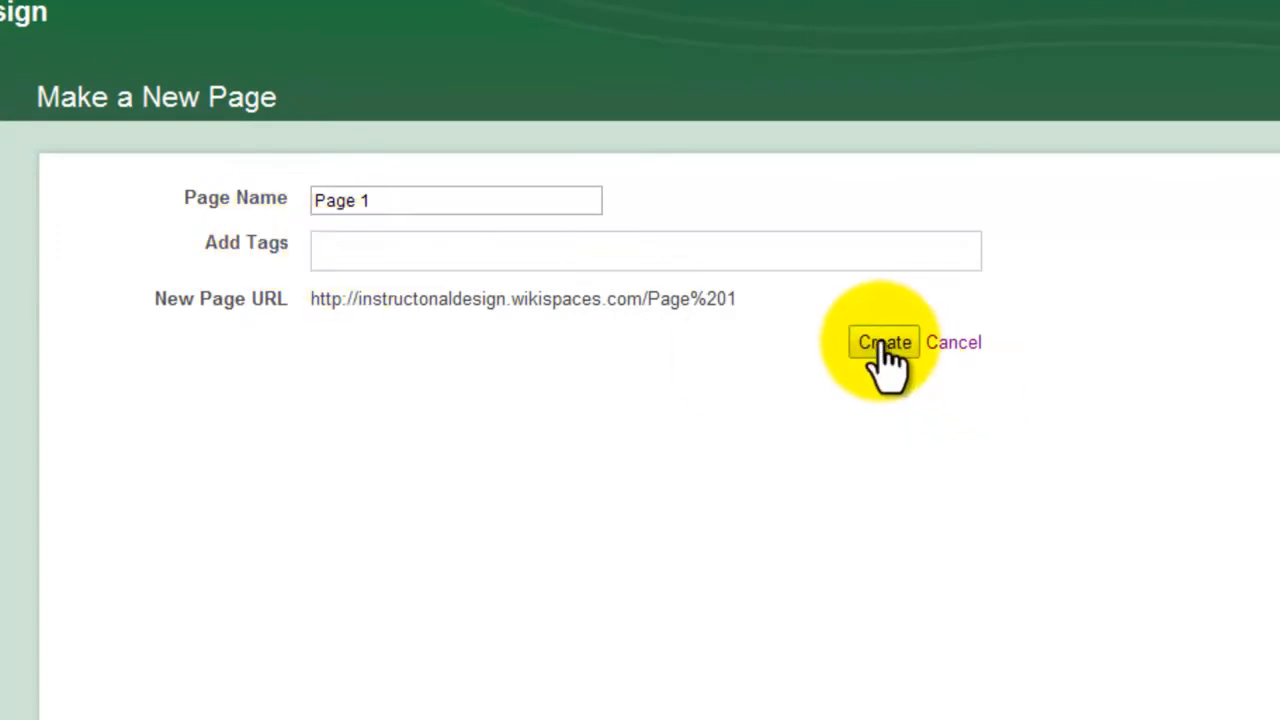
left_click(329, 255)
type("Blo")
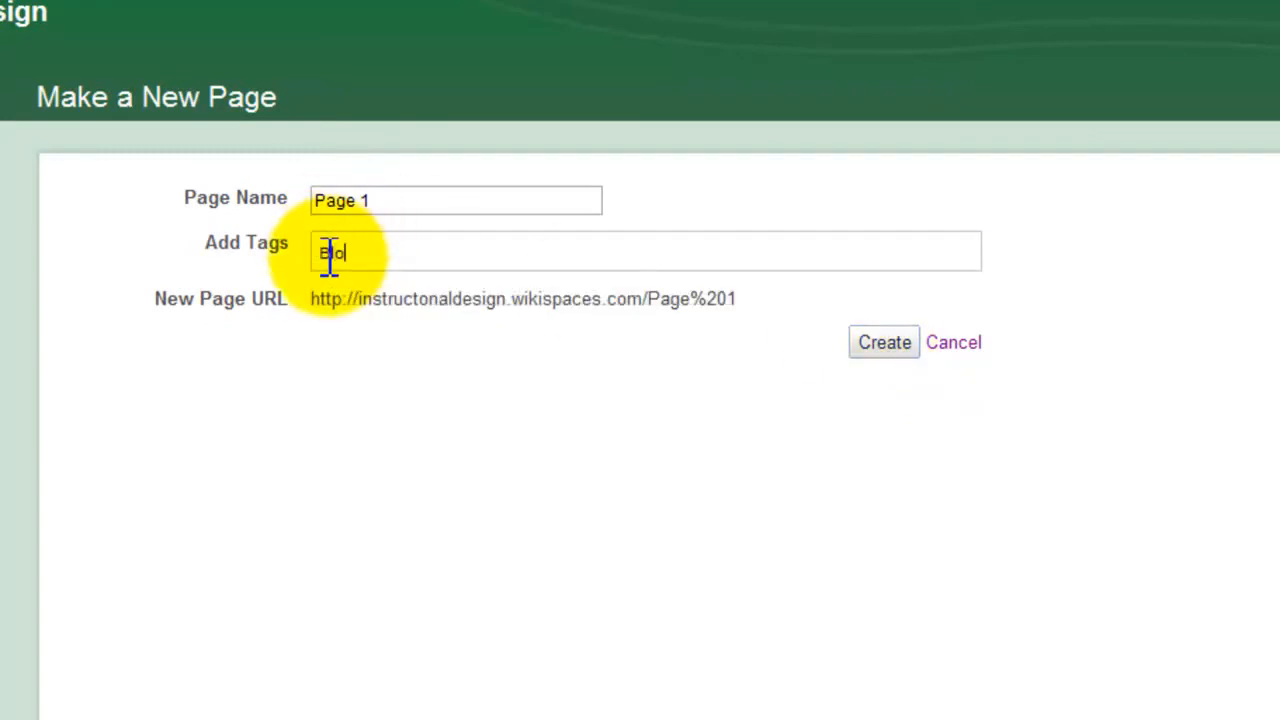
type("om's")
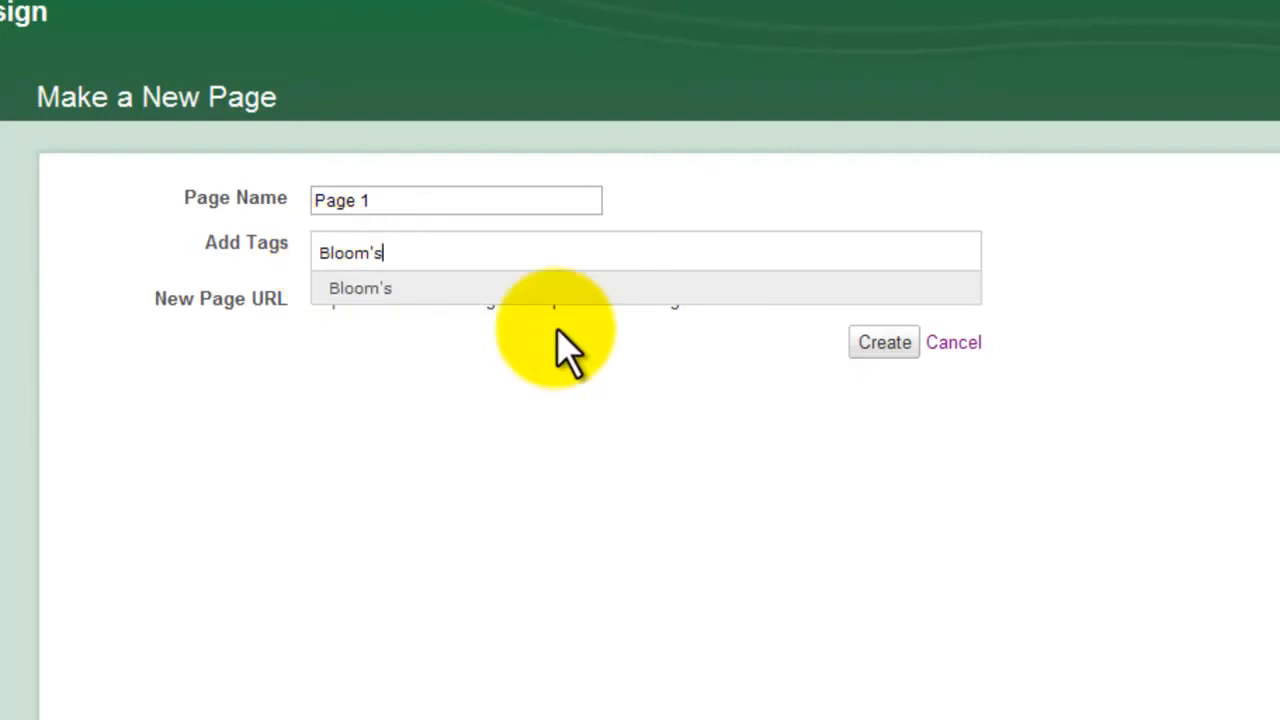
key("Return")
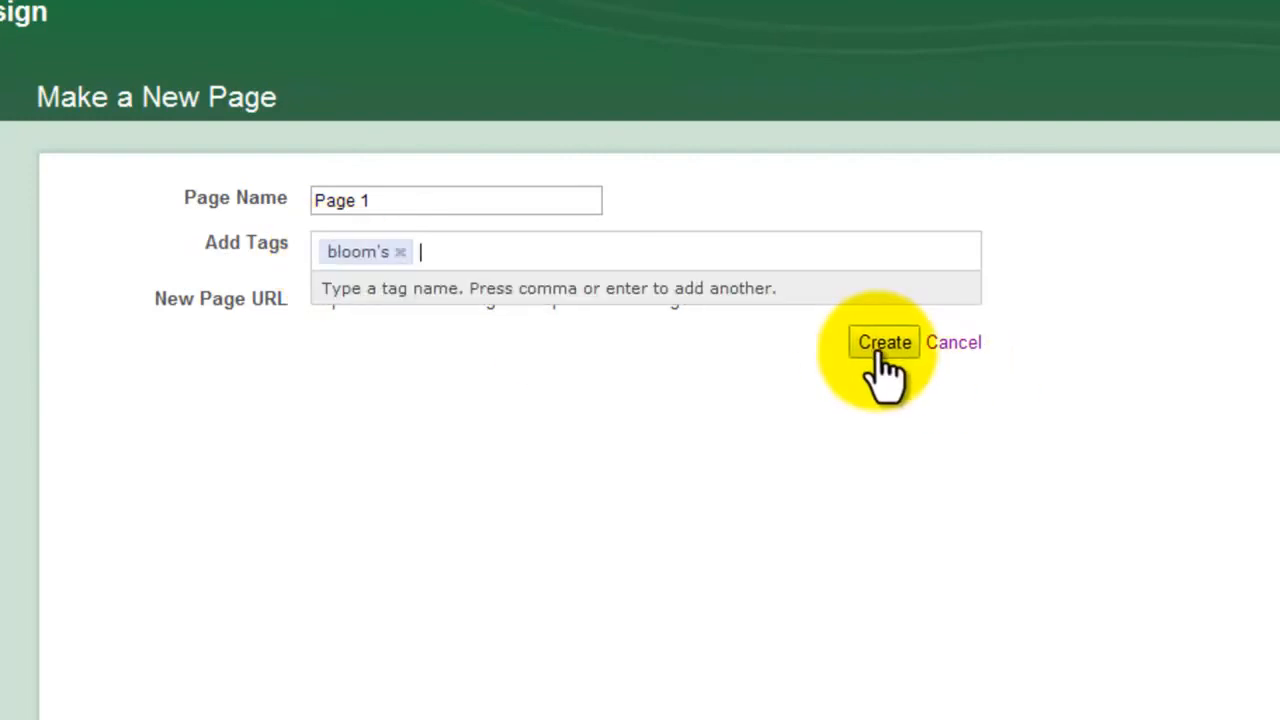
left_click(880, 350)
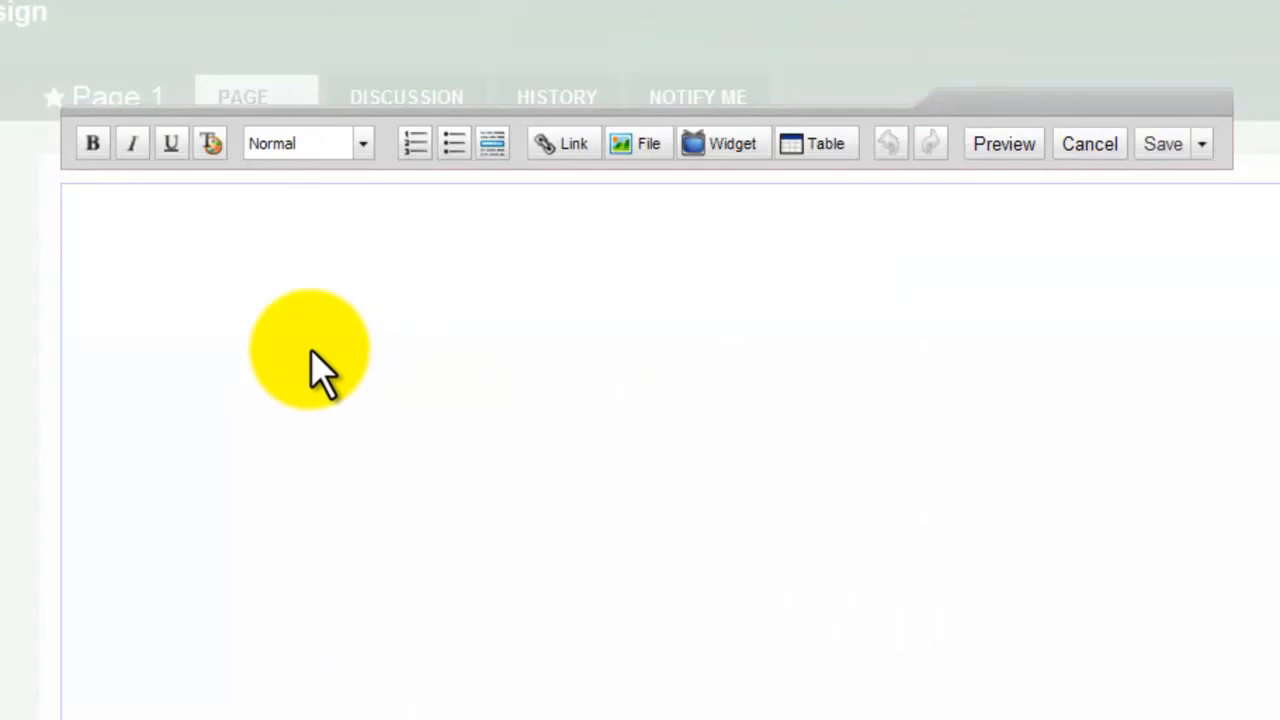
Step: Write 'Bloom's Taxonomy' and, on the next line, 'information goes here...' in Page 1
type("Bloom")
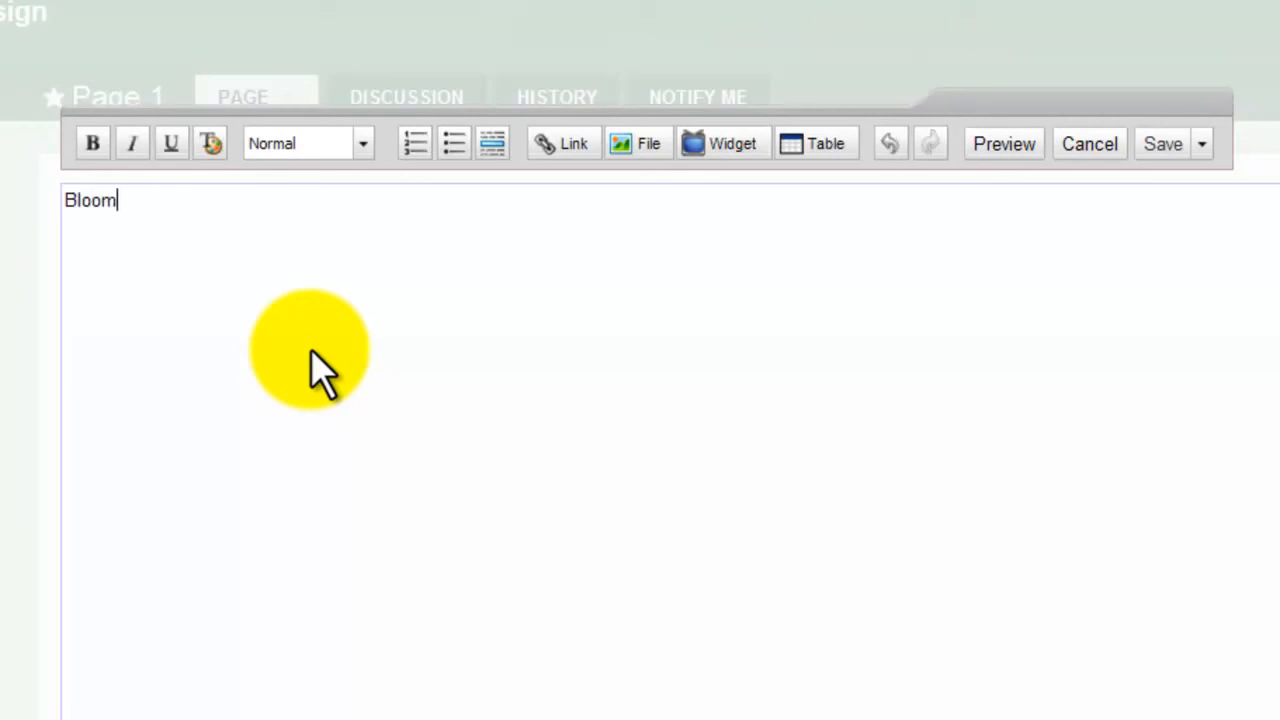
type("'s Taxonomy")
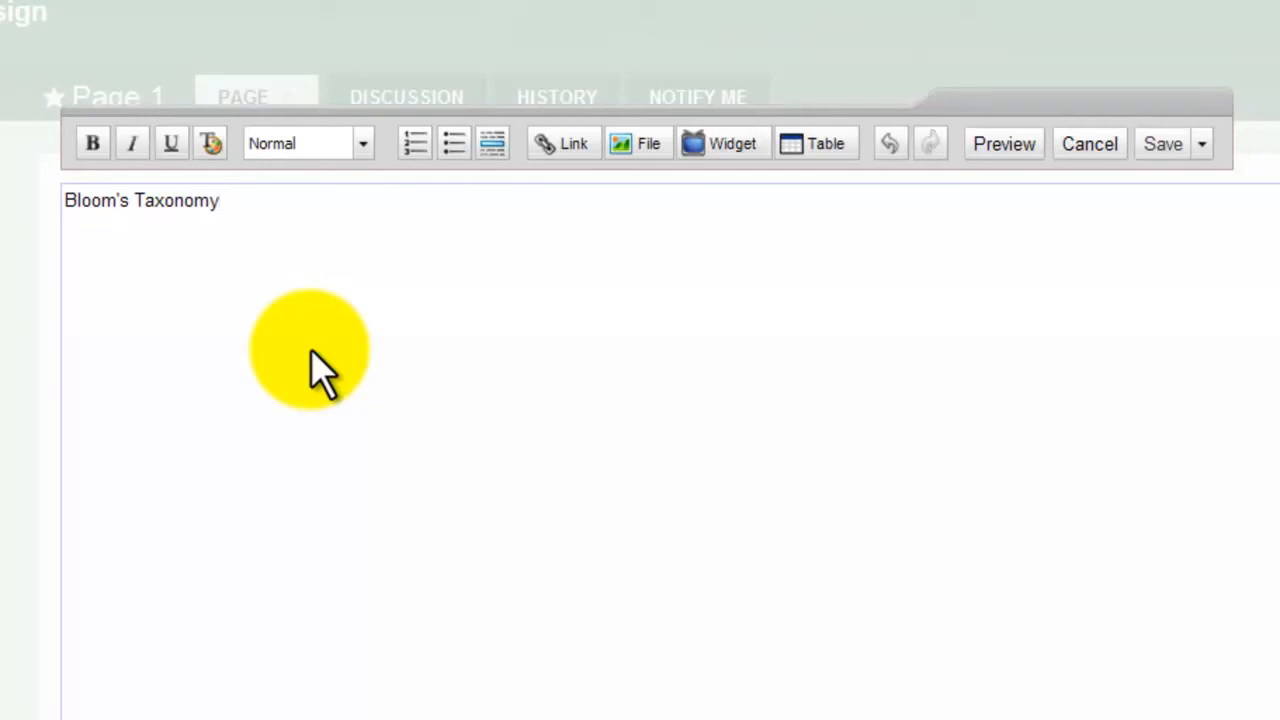
key("Return")
type("information goes here...")
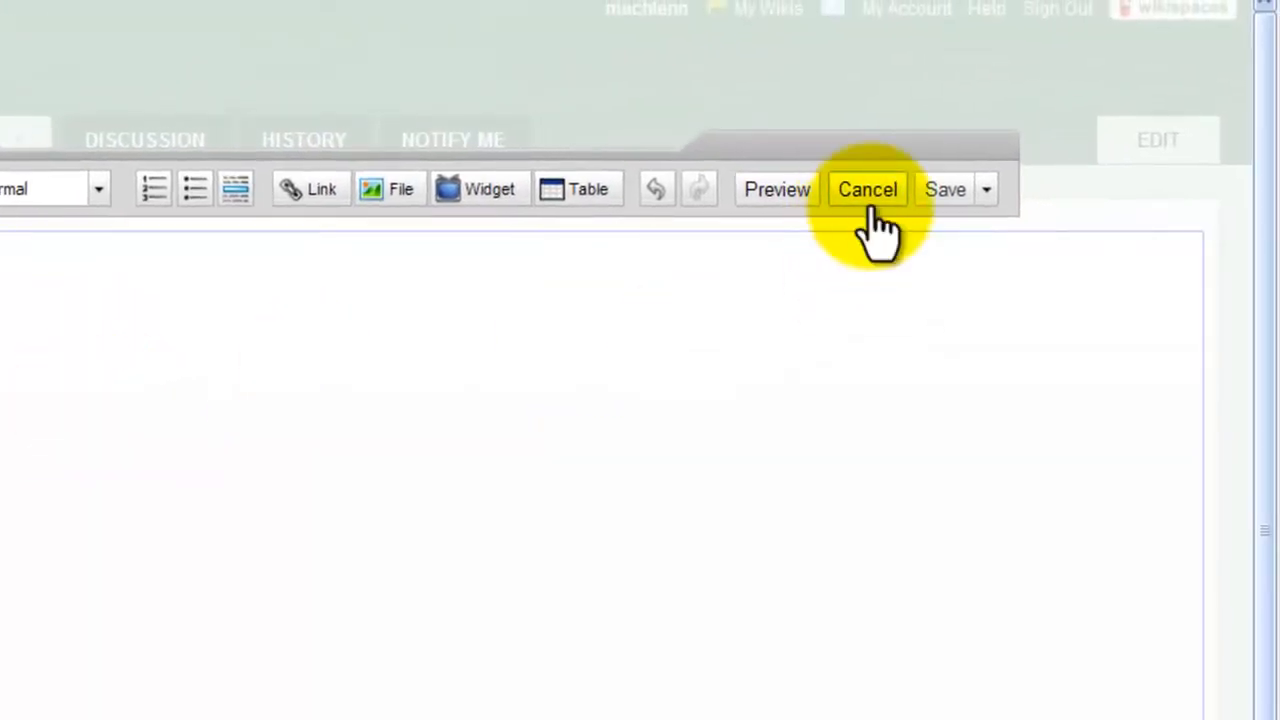
left_click(987, 200)
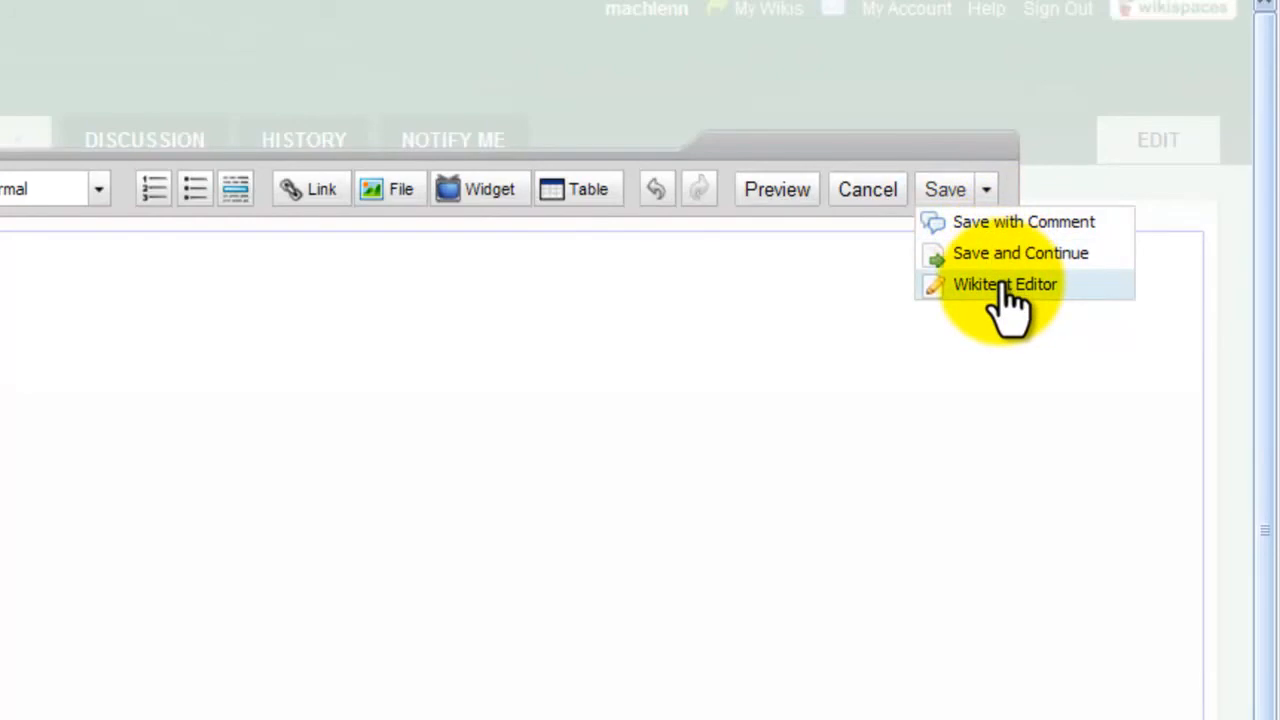
Step: Save Page 1 with a revision comment marking it as the user's first entry
left_click(971, 234)
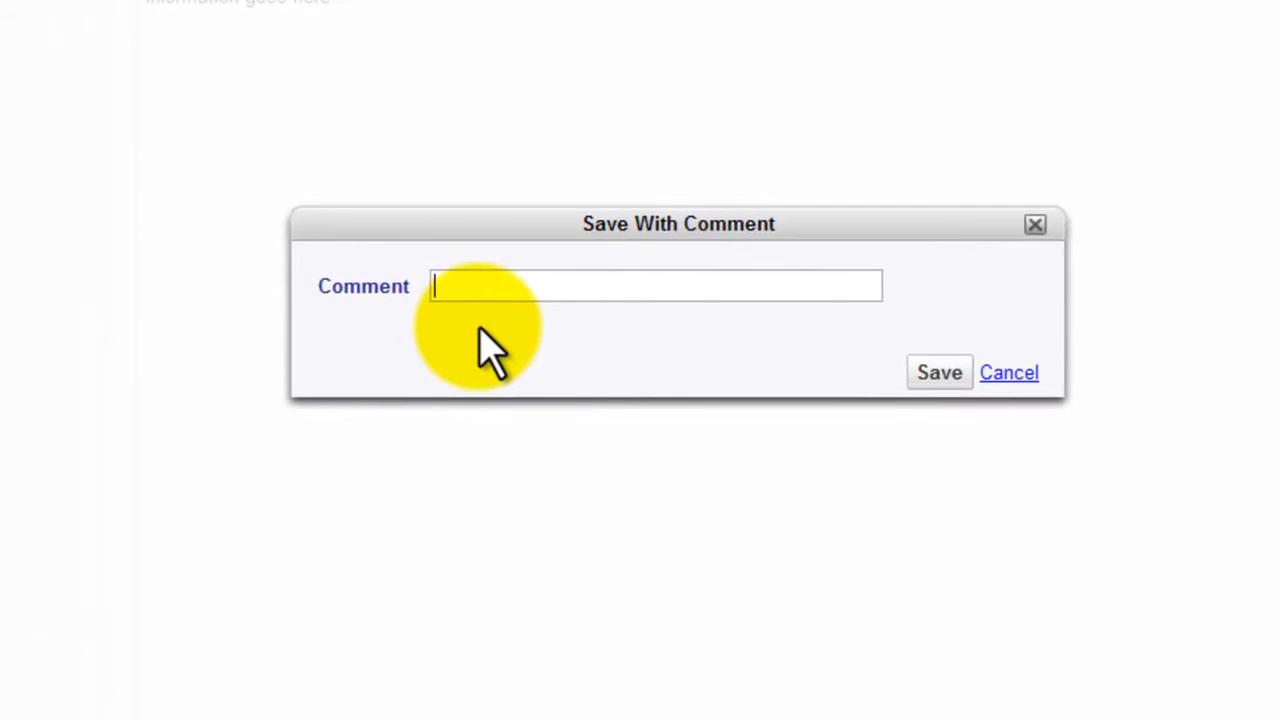
type("F")
key("BackSpace")
type("Lennia's first")
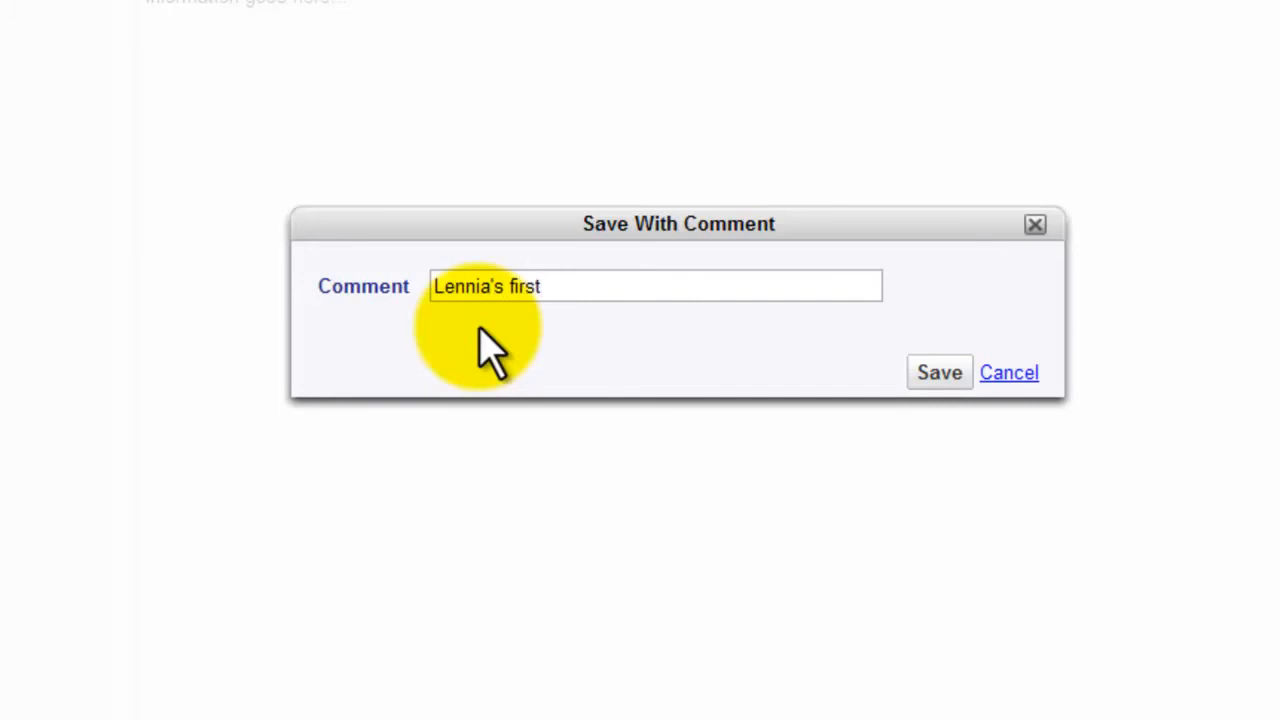
type(" entry")
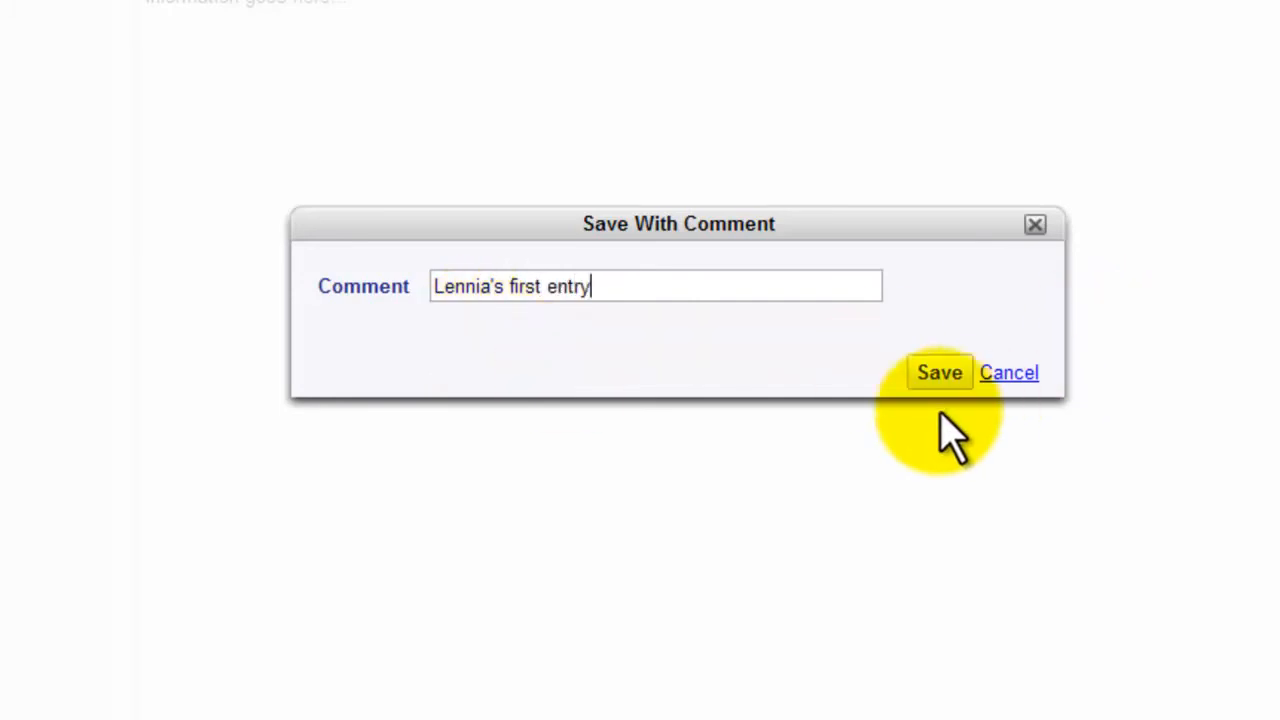
left_click(940, 378)
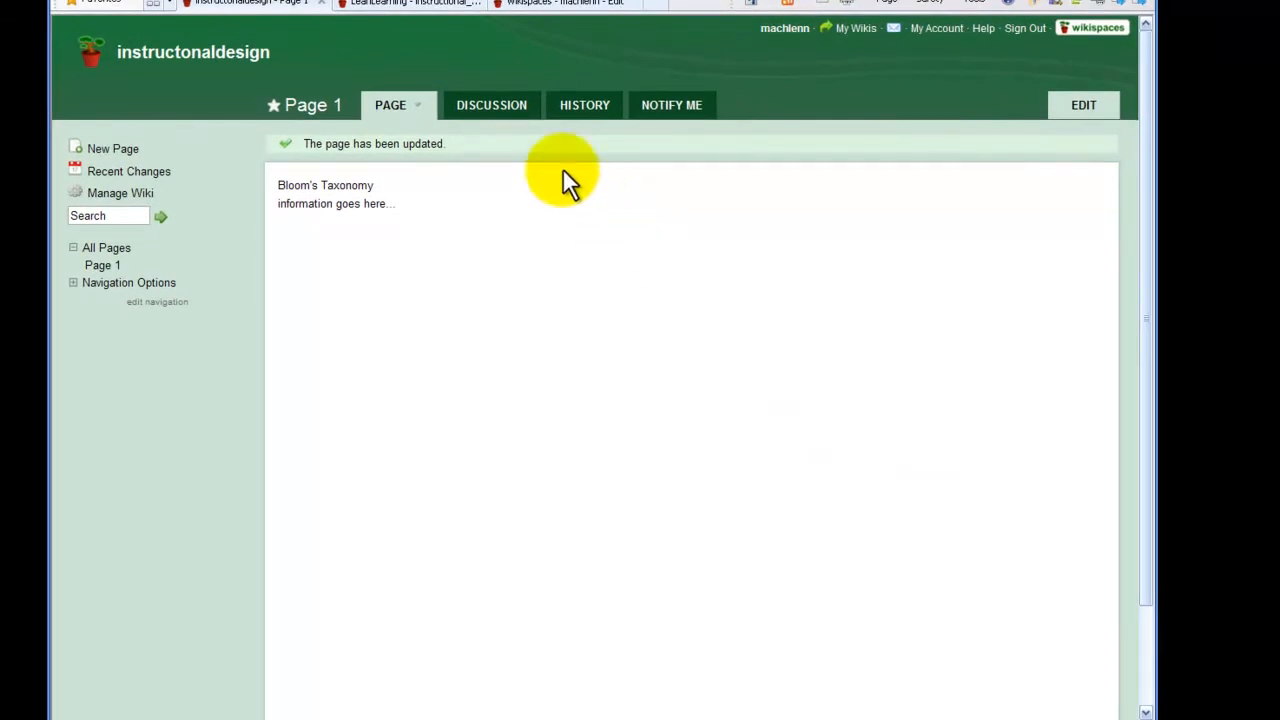
Step: Review Page 1's discussion and revision history, then show its email notification settings
left_click(490, 110)
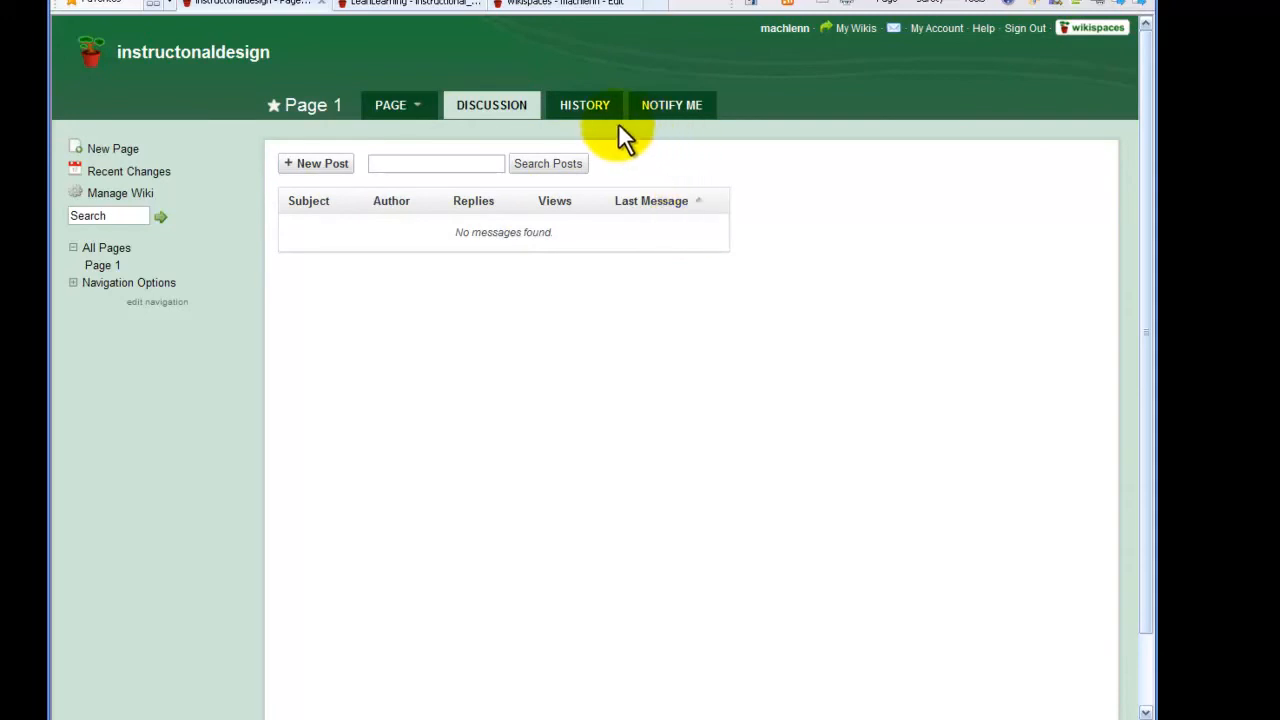
left_click(587, 108)
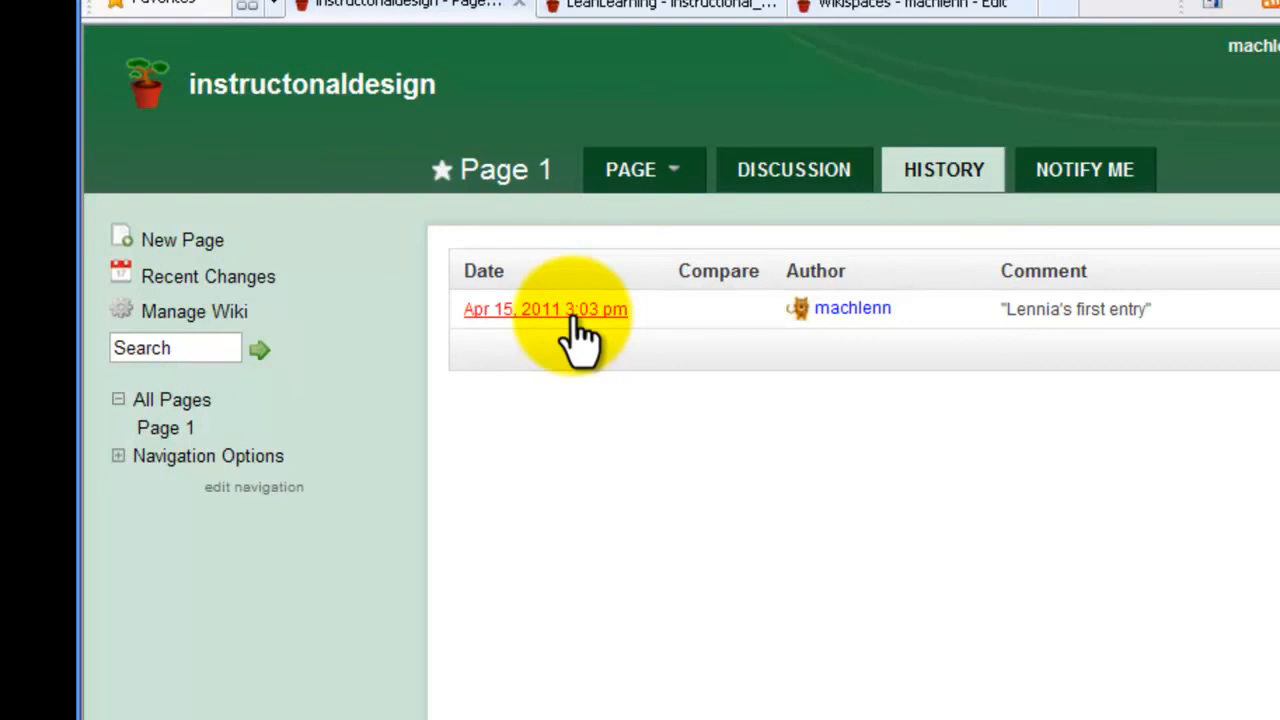
left_click(1082, 180)
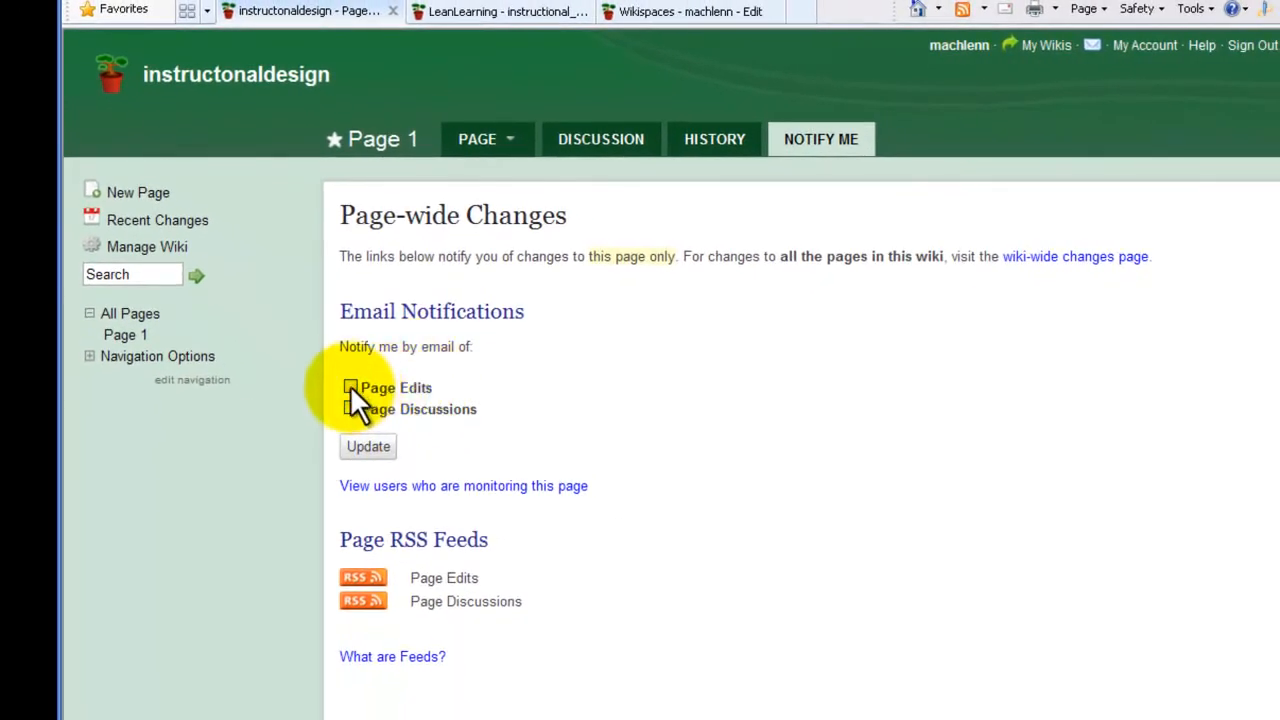
Step: Enable email alerts for Page Edits and Page Discussions, then return to Page 1
left_click(351, 387)
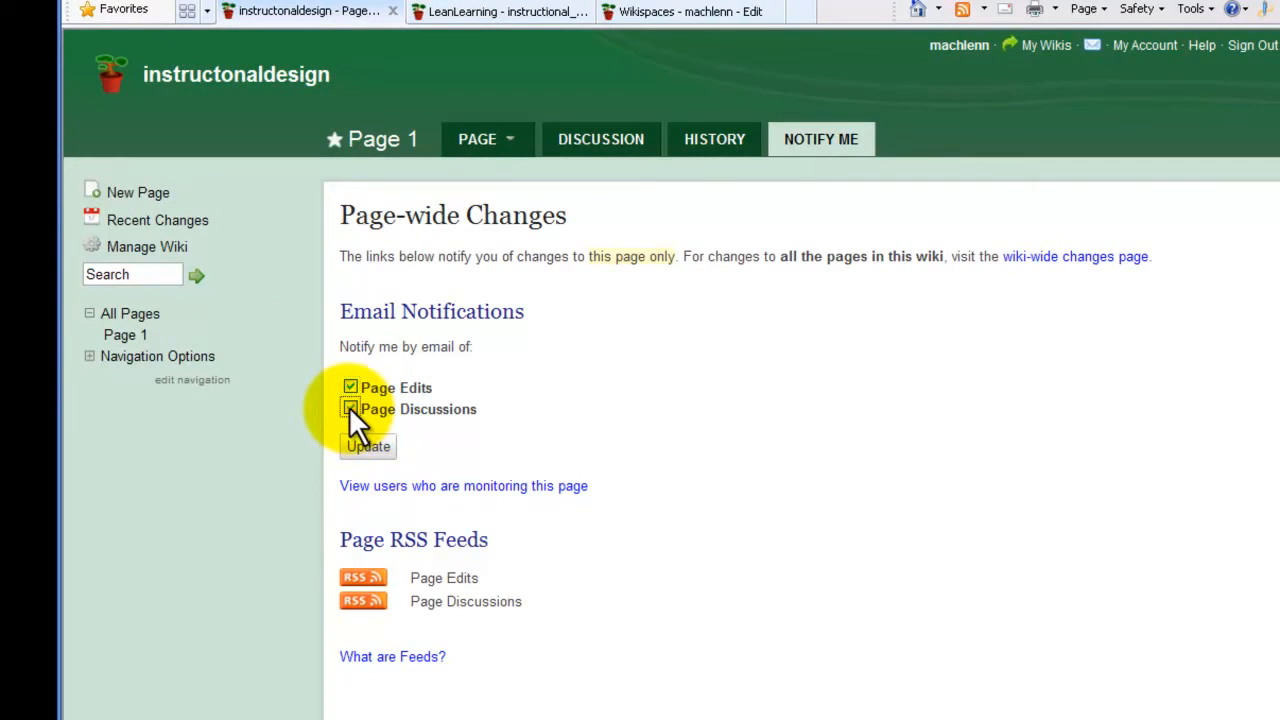
left_click(350, 409)
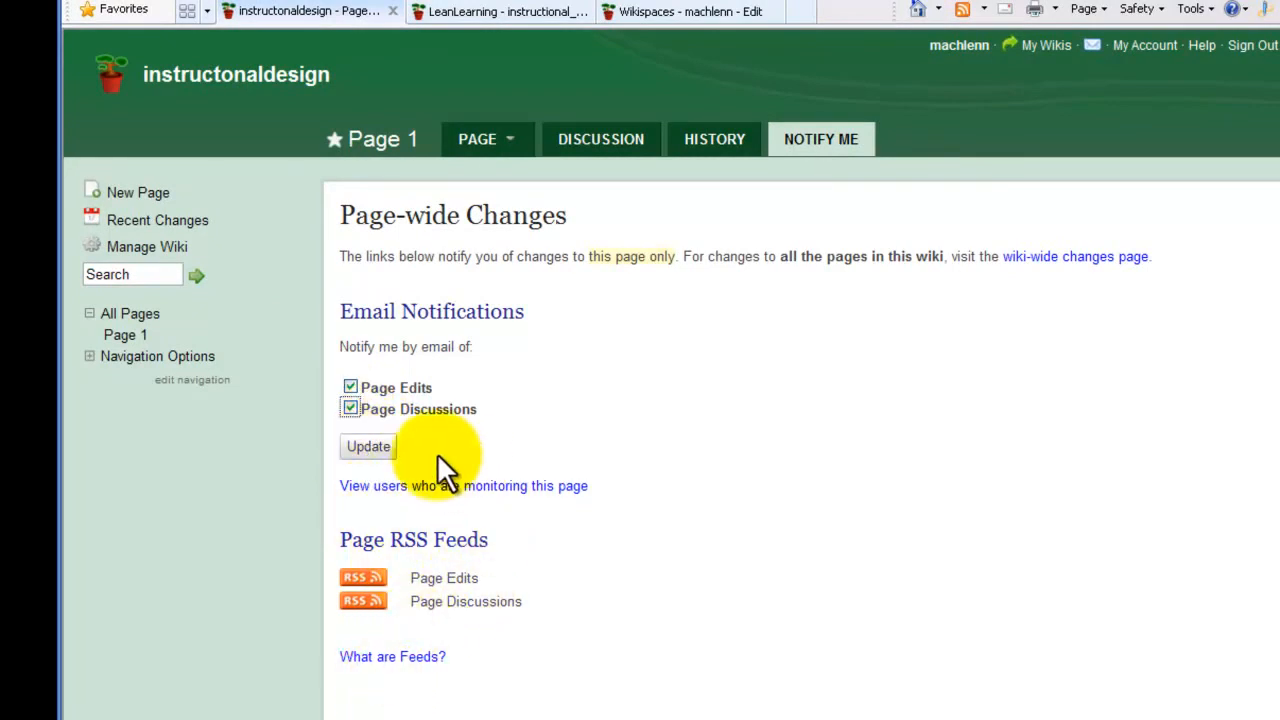
left_click(368, 447)
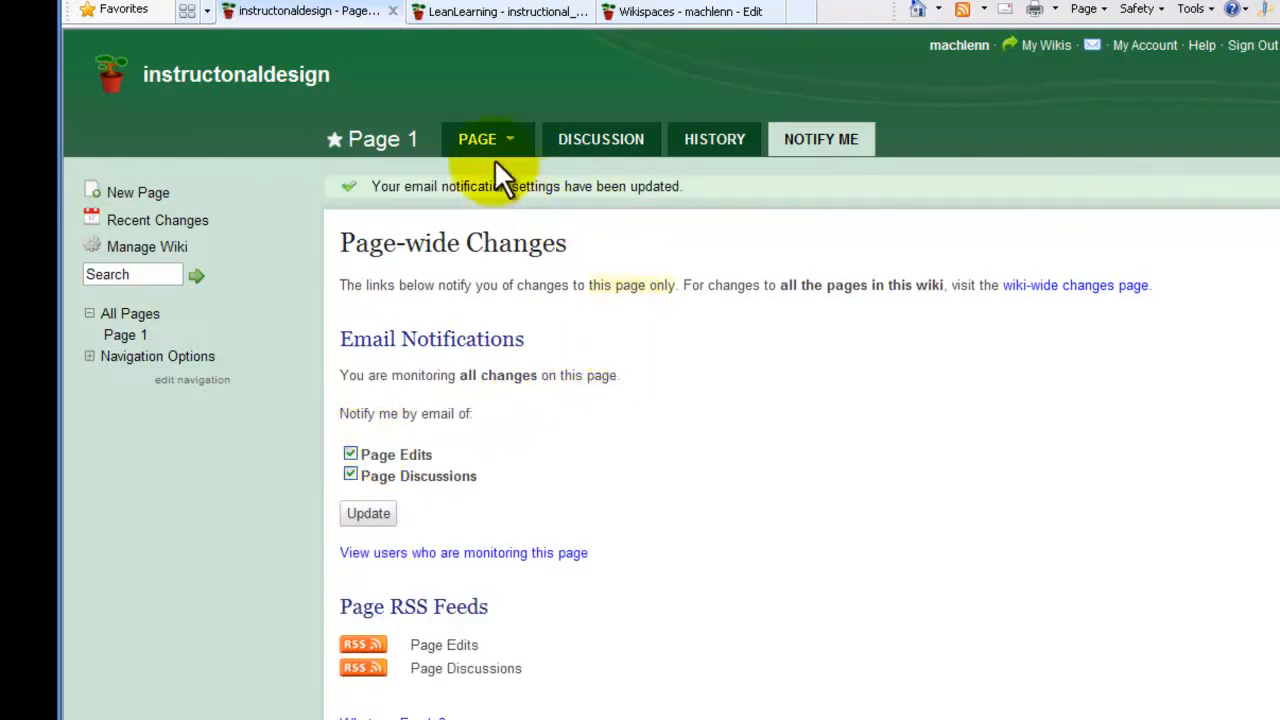
left_click(477, 139)
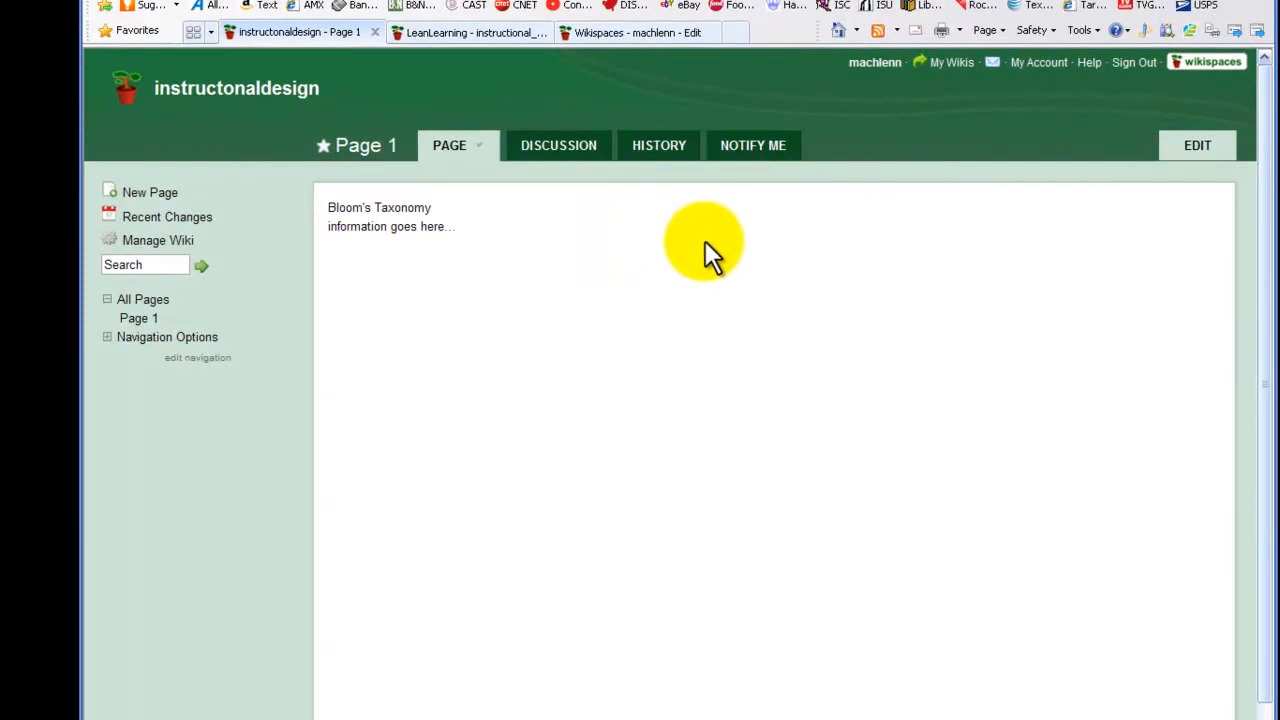
Step: Switch to the LeanLearning Instructional Design page and scroll down to its Bloom's Taxonomy section
left_click(469, 36)
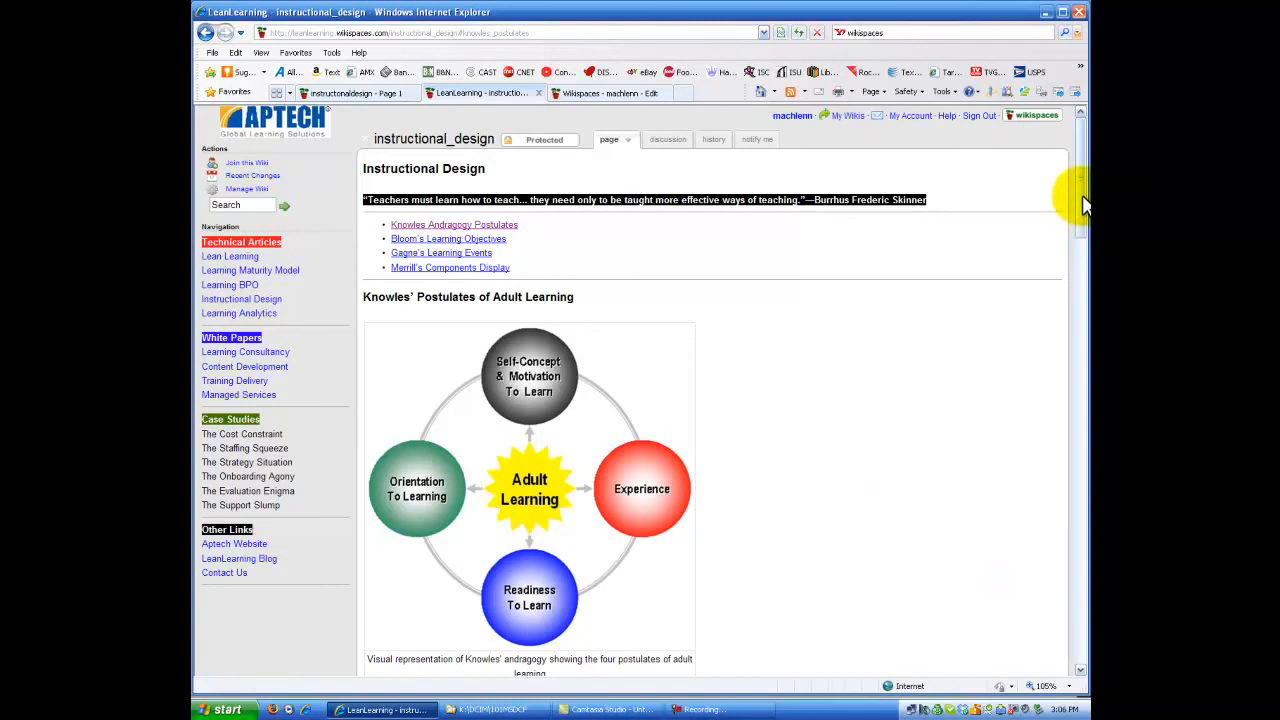
left_click_drag(1084, 205, 1086, 448)
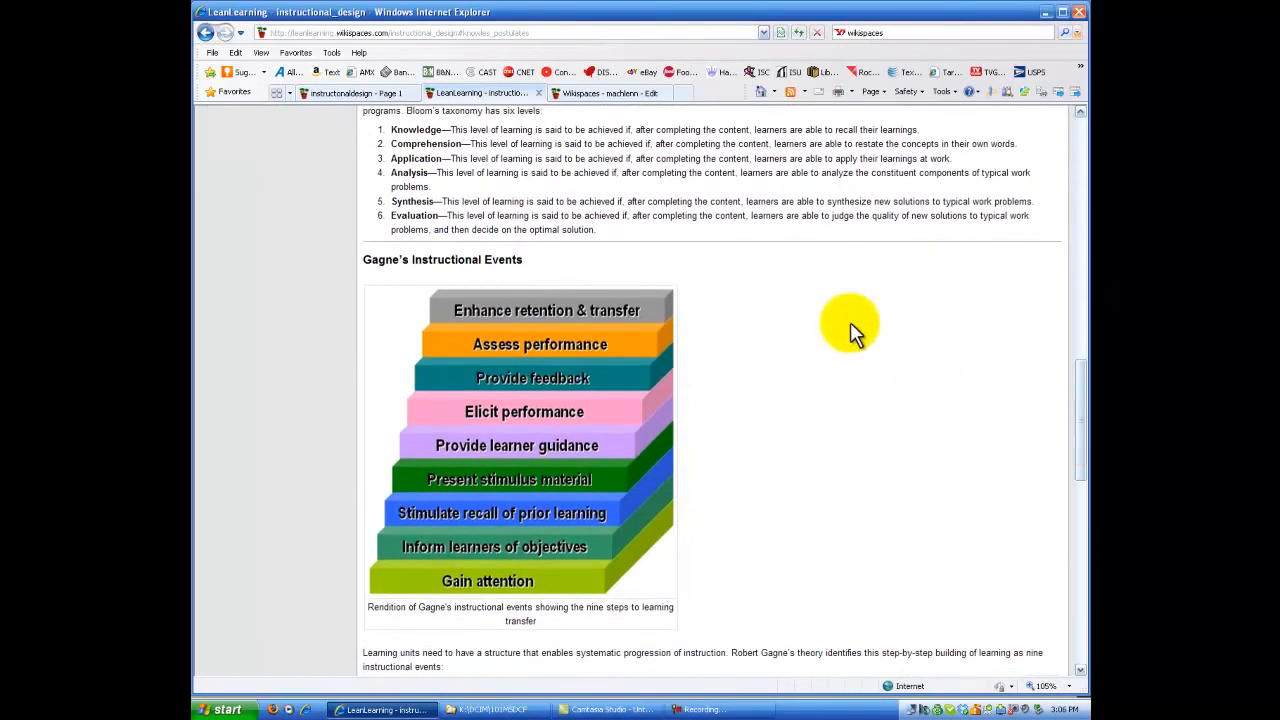